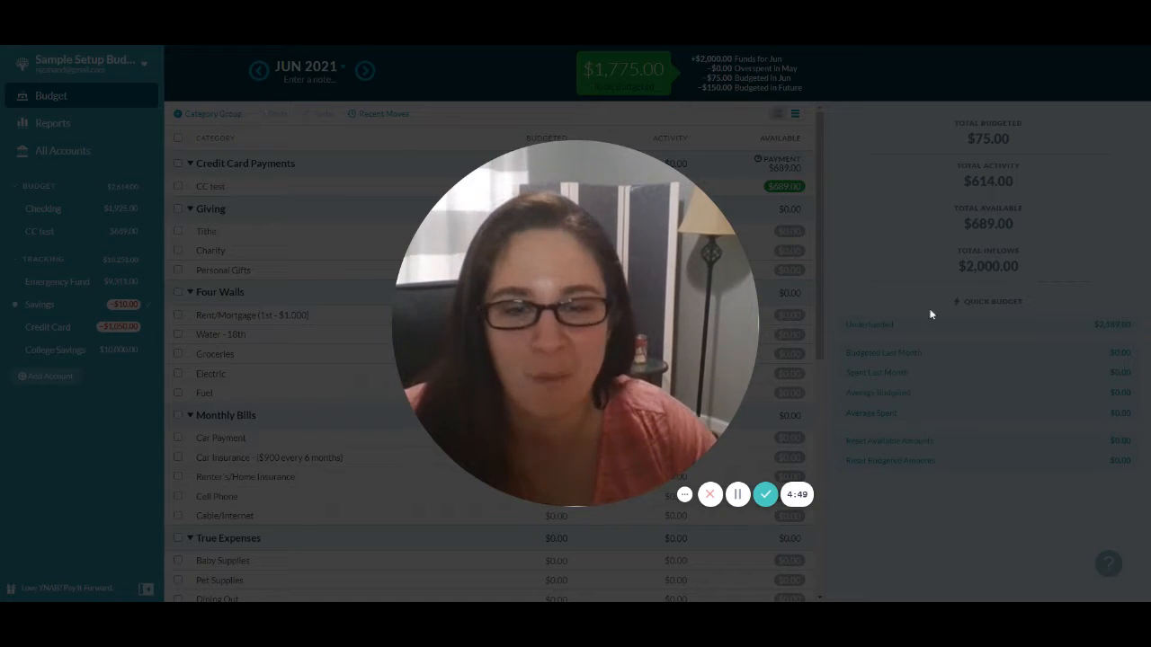
{"action": "left_click", "coordinate": [578, 495]}
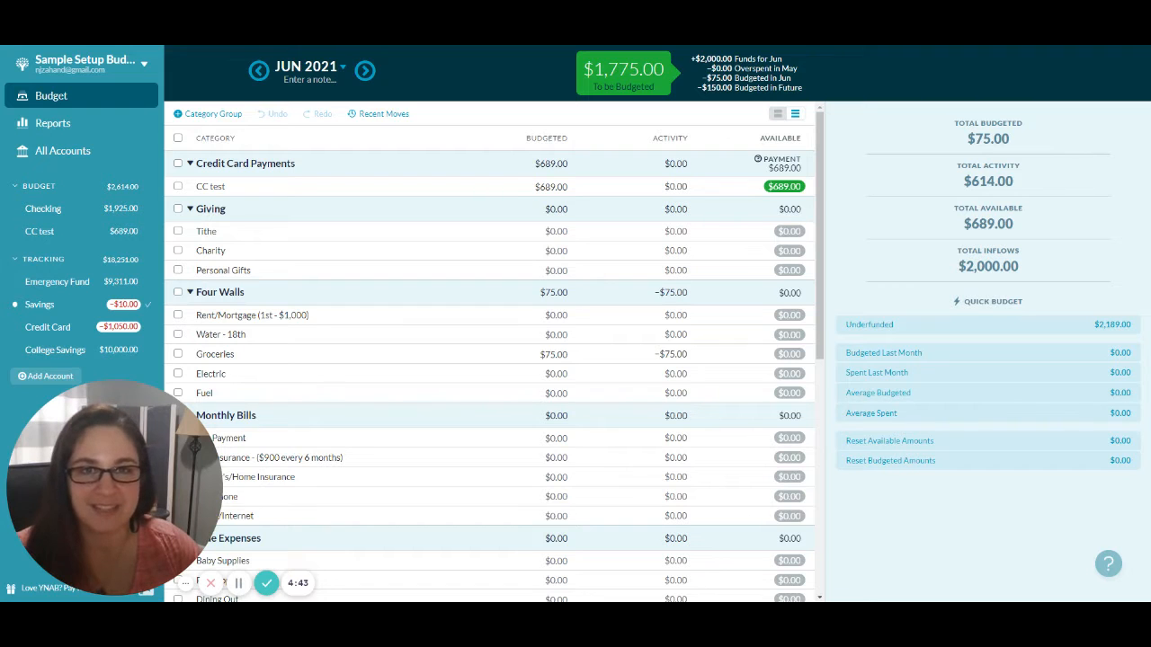
Step: Create a monthly Needed For Spending goal of $1,000, due by the end of the month, for the Rent/Mortgage category
{"action": "left_click", "coordinate": [179, 316]}
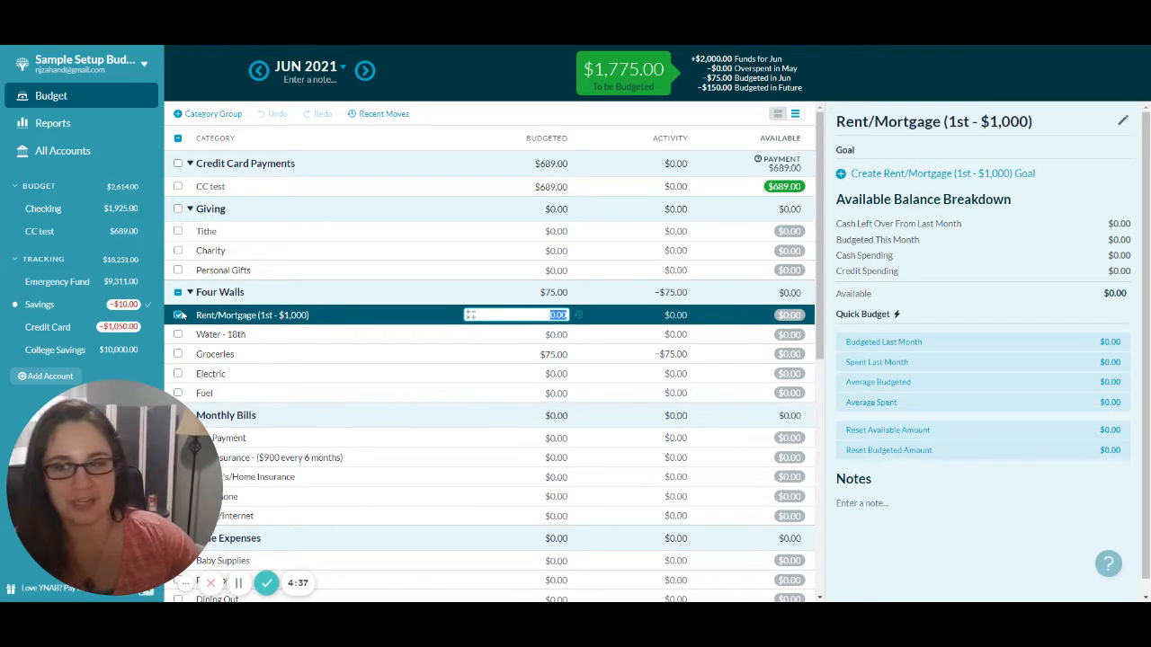
{"action": "left_click", "coordinate": [893, 176]}
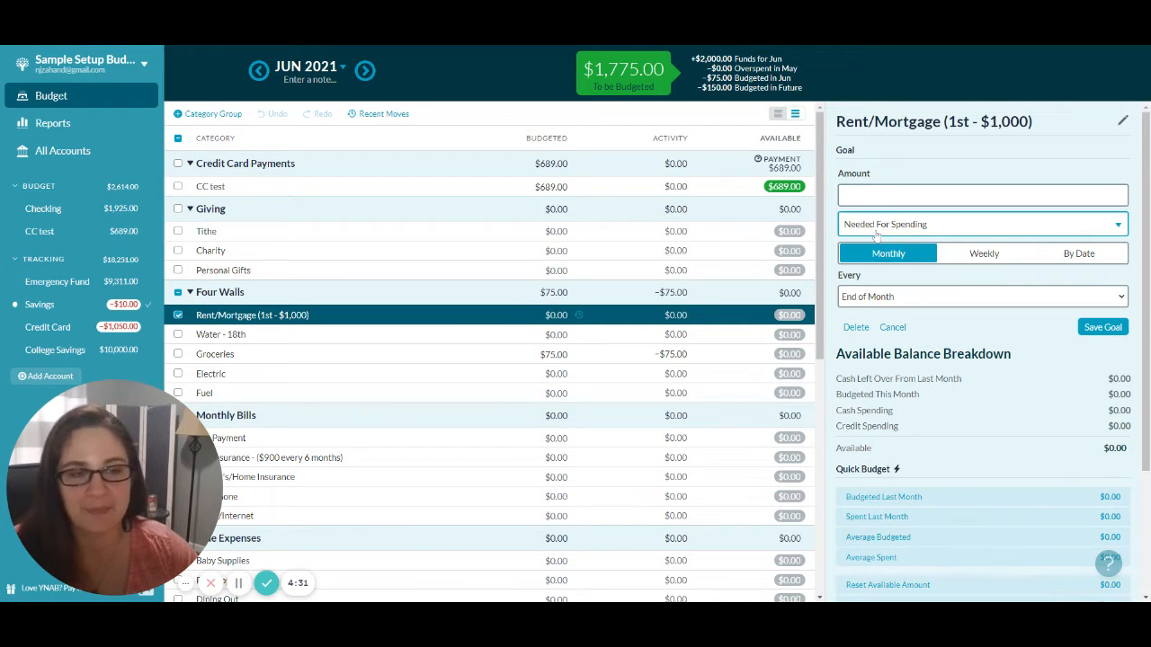
{"action": "left_click", "coordinate": [875, 225]}
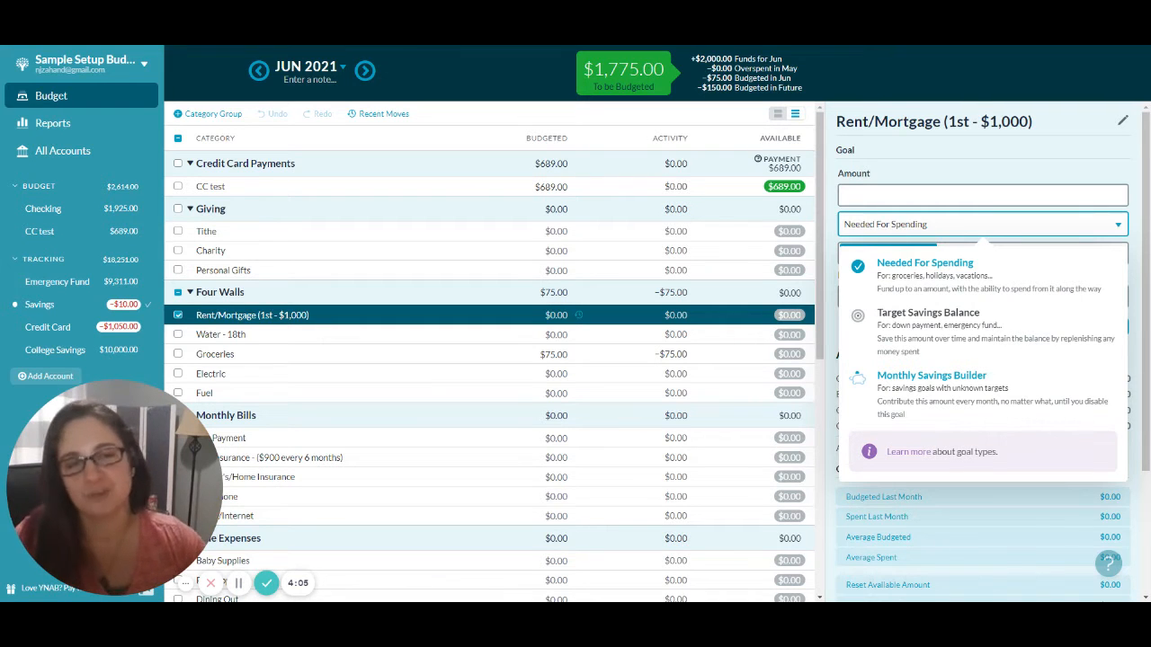
{"action": "left_click", "coordinate": [935, 284]}
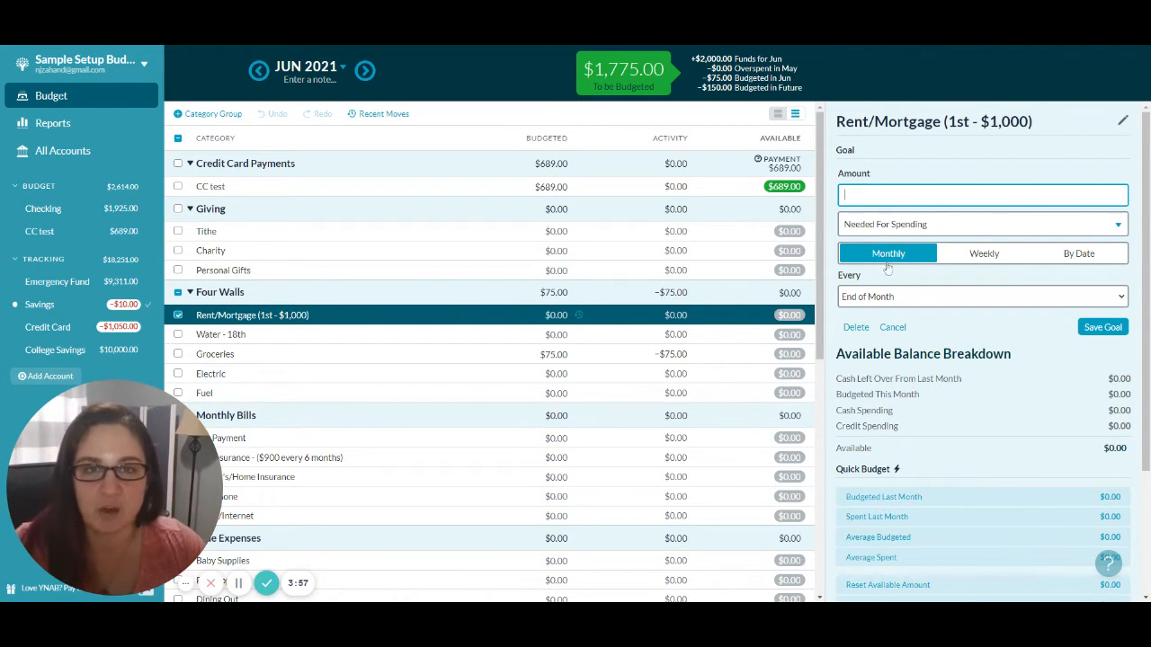
{"action": "type", "text": "1000"}
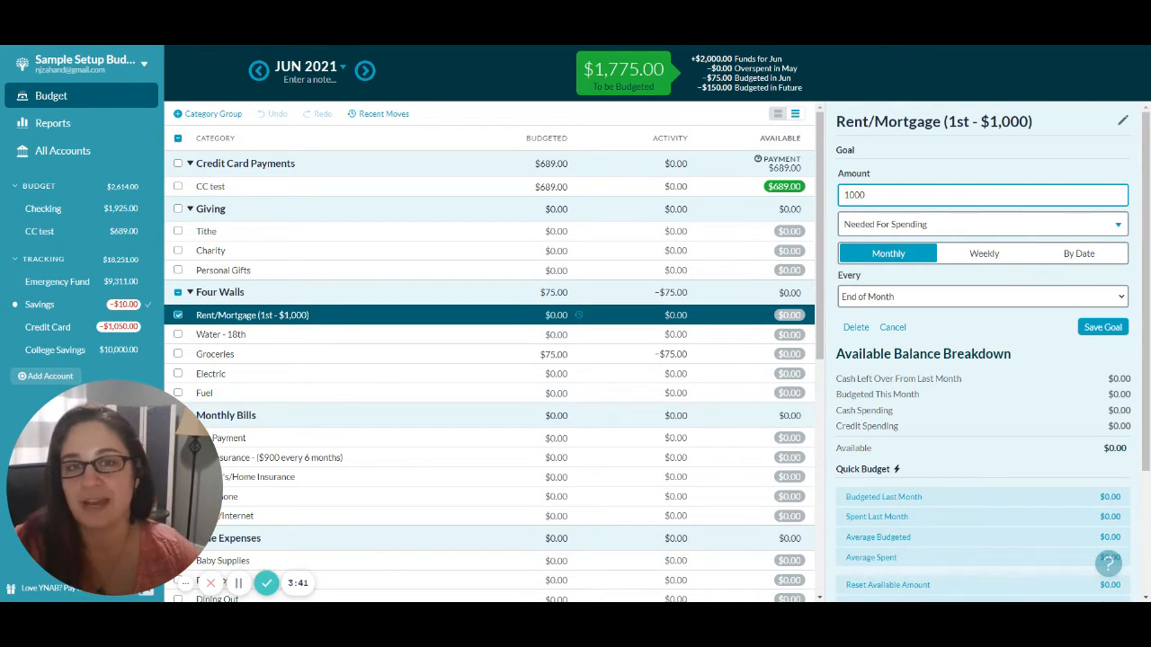
{"action": "left_click", "coordinate": [888, 306]}
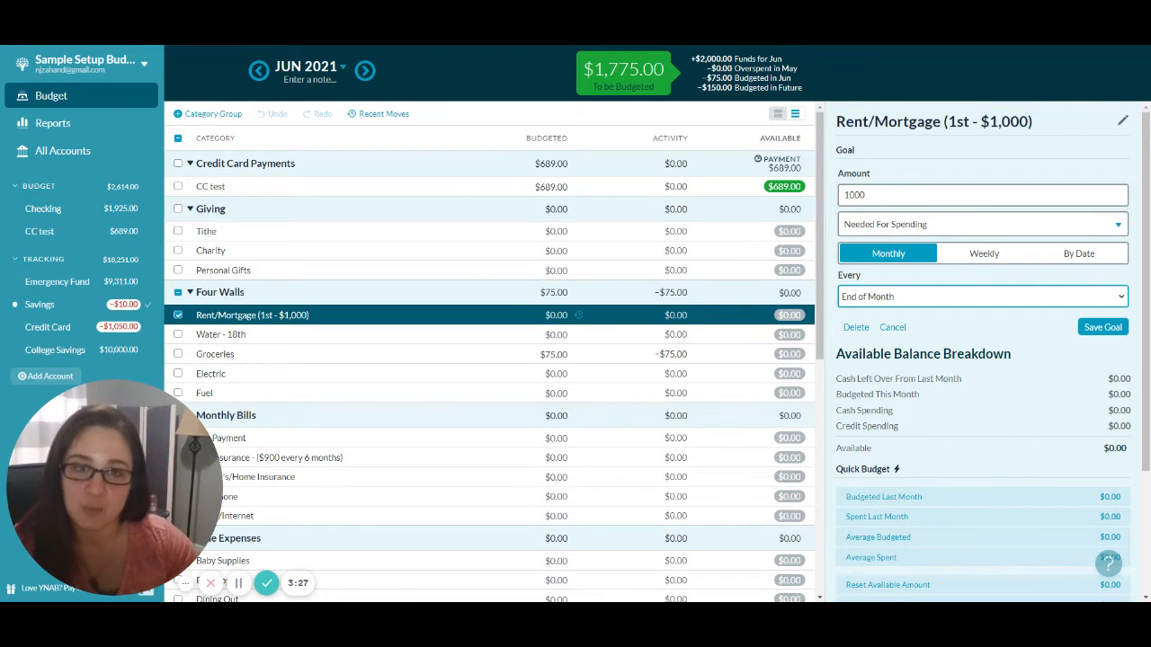
{"action": "left_click", "coordinate": [1084, 253]}
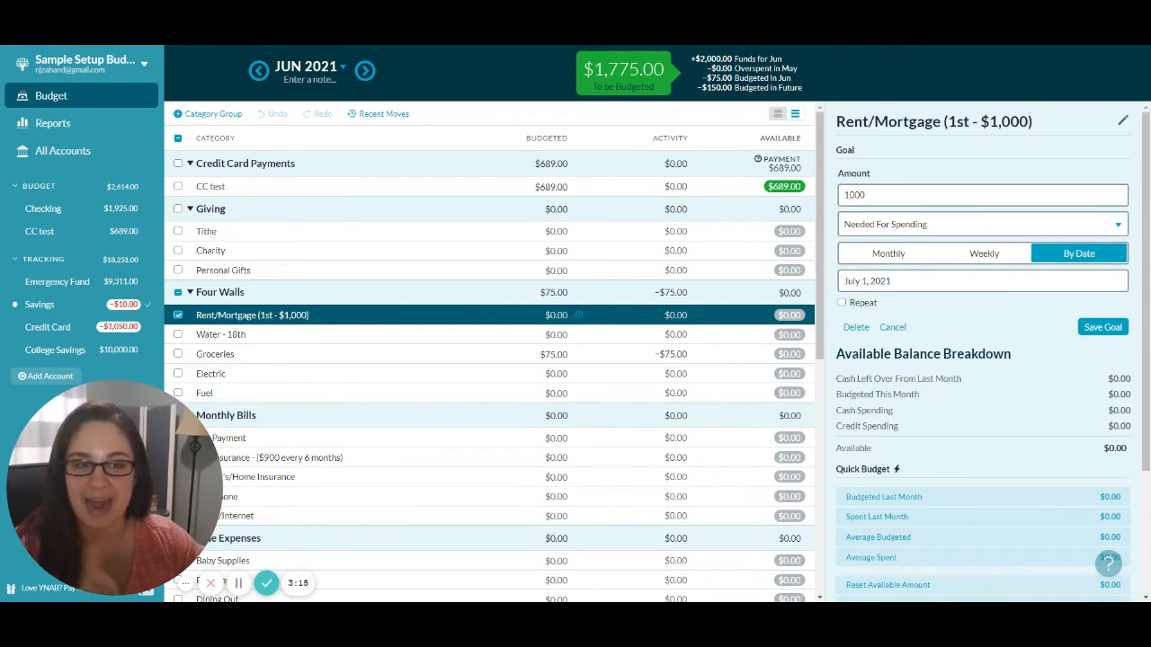
{"action": "left_click", "coordinate": [899, 258]}
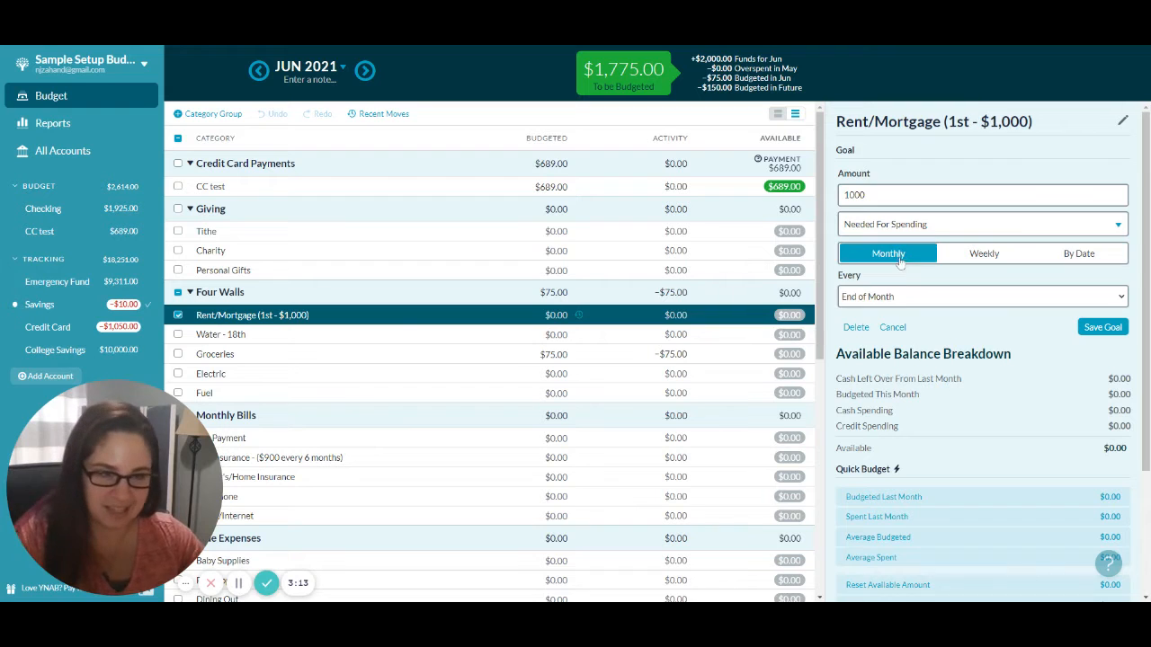
{"action": "left_click", "coordinate": [1100, 329]}
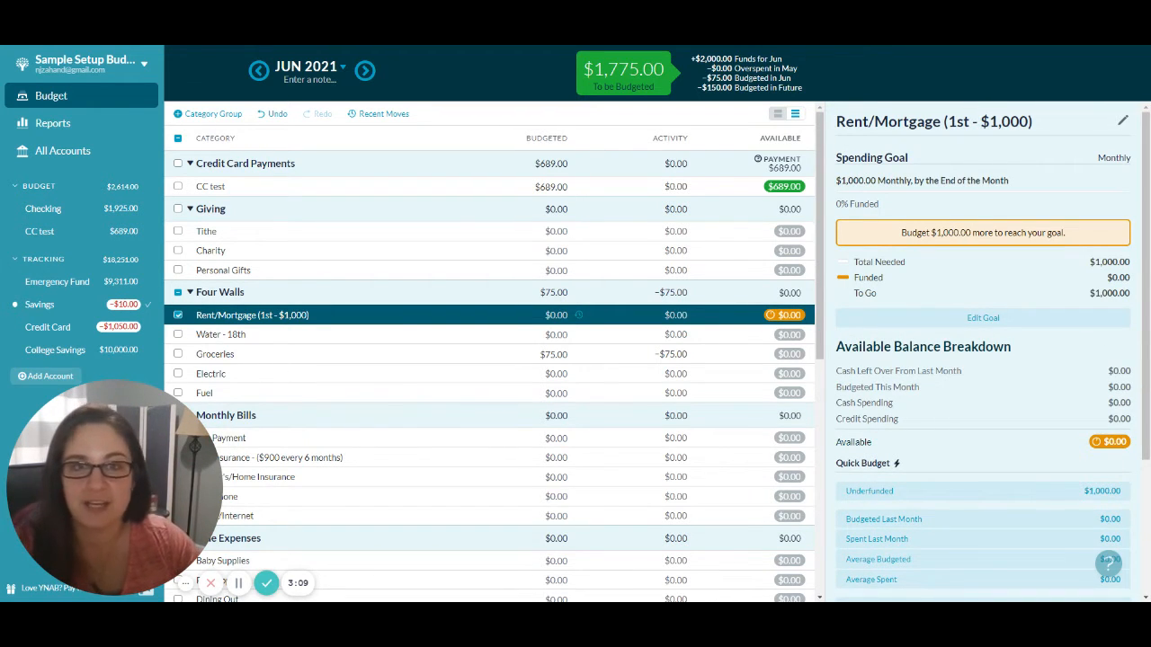
Step: Budget $500 for the Rent/Mortgage category in June 2021
{"action": "left_click", "coordinate": [557, 314]}
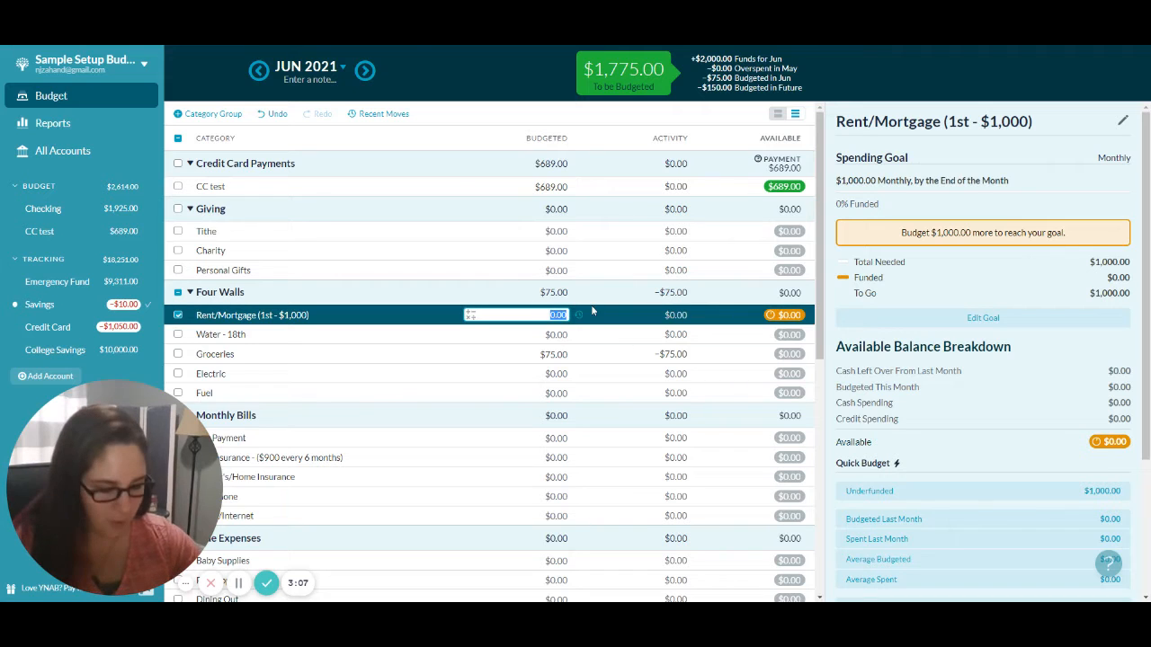
{"action": "type", "text": "500"}
{"action": "key", "text": "Return"}
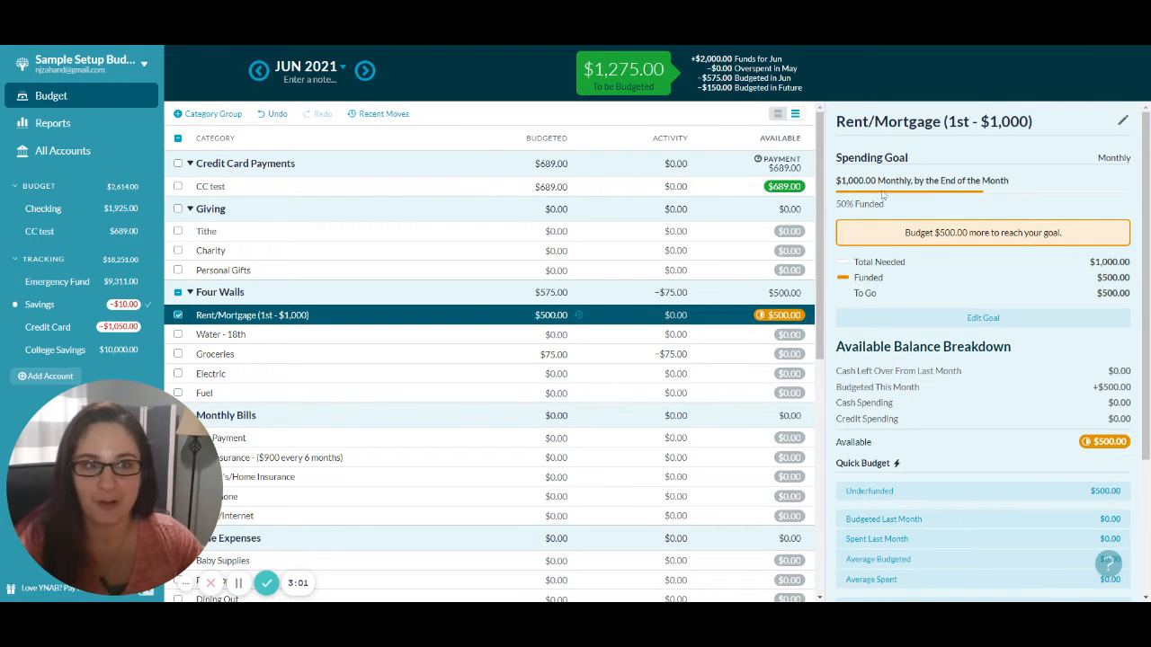
Step: Show the category progress bars to view Rent/Mortgage funding, then restore the compact view and deselect the category
{"action": "left_click", "coordinate": [779, 115]}
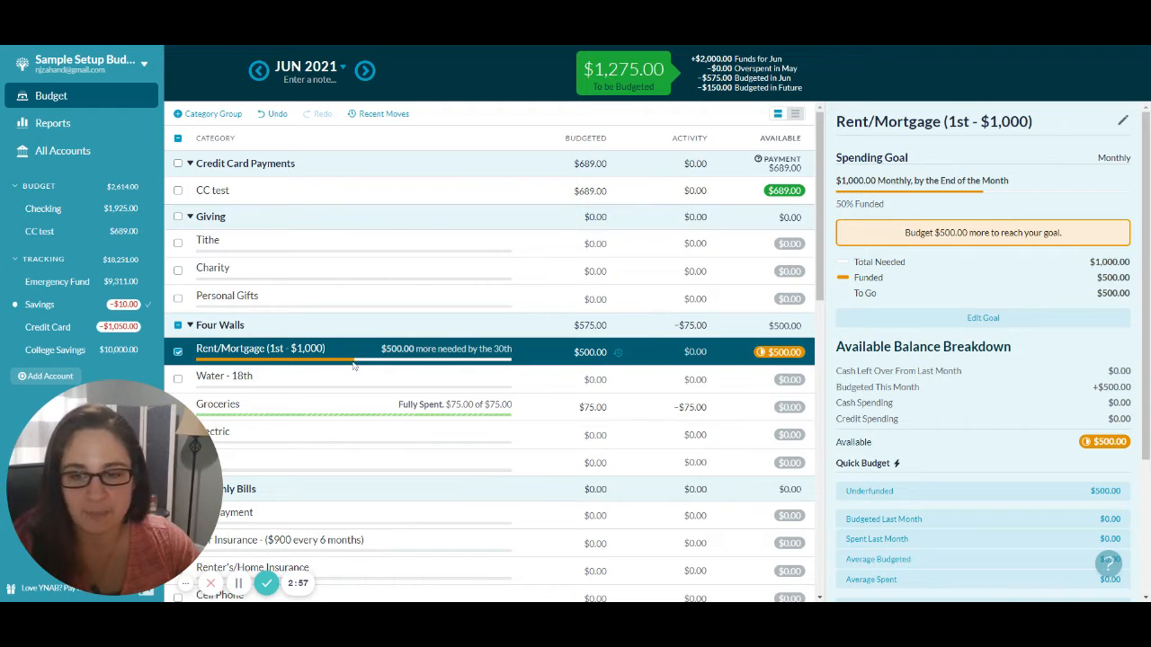
{"action": "left_click", "coordinate": [795, 114]}
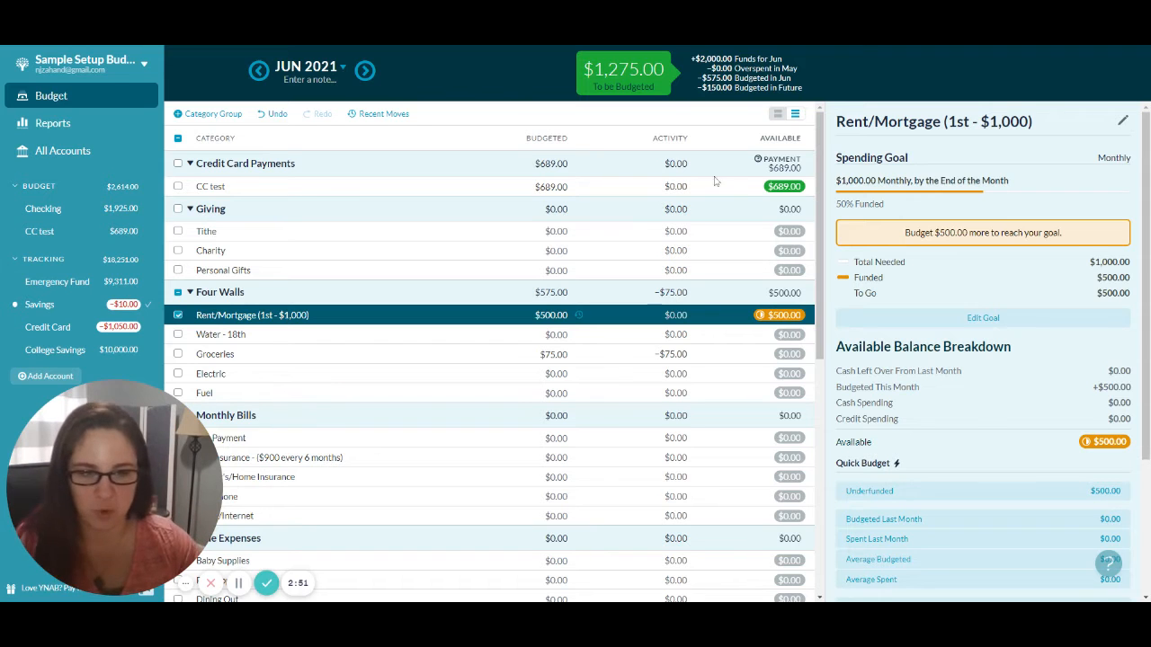
{"action": "left_click", "coordinate": [265, 294]}
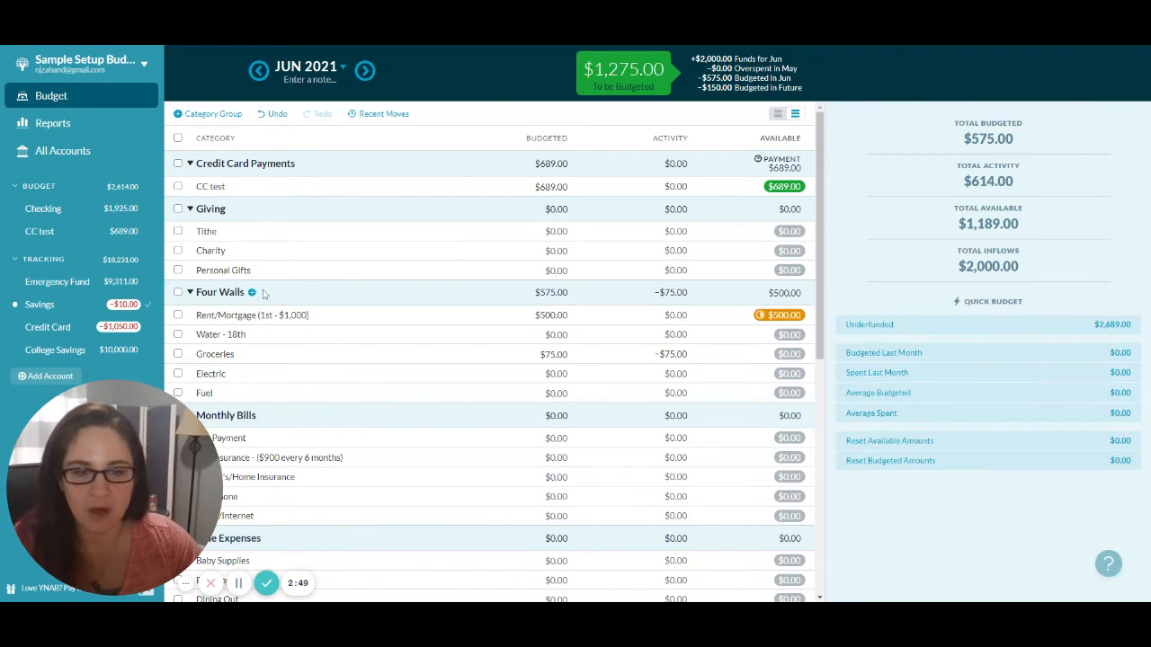
Step: Start a Needed For Spending goal of $5,000 for the Emergency Fund category under Long Term Saving Goals
{"action": "scroll", "coordinate": [266, 294], "scroll_direction": "down", "scroll_amount": 4}
{"action": "scroll", "coordinate": [263, 294], "scroll_direction": "down", "scroll_amount": 5}
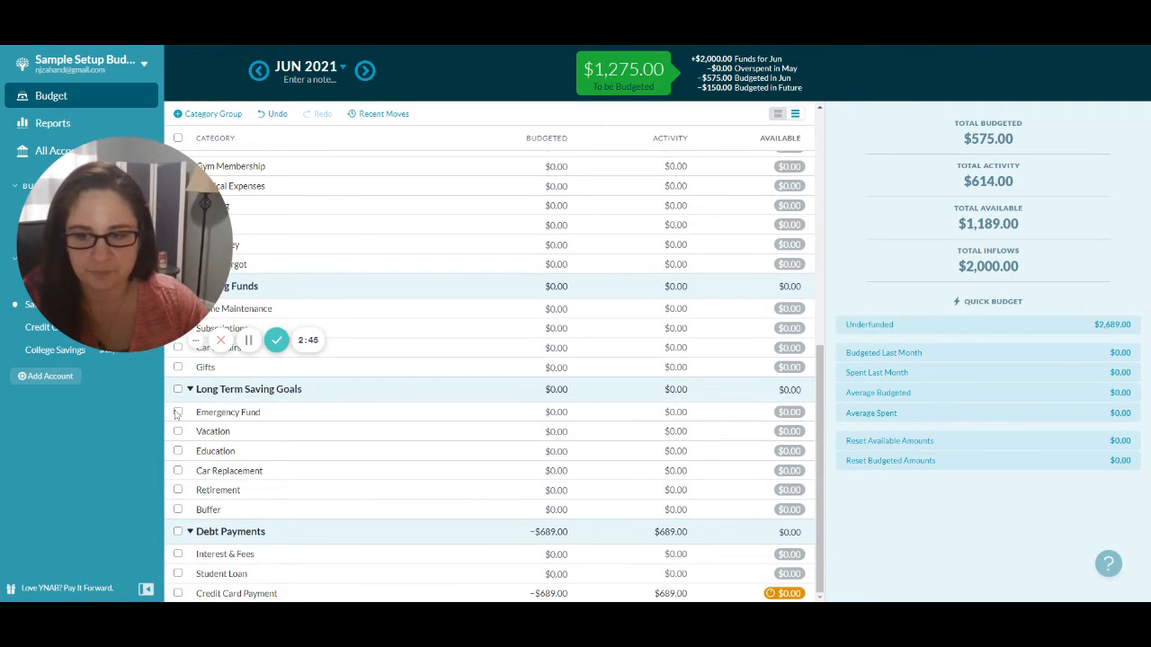
{"action": "left_click", "coordinate": [177, 413]}
{"action": "left_click", "coordinate": [906, 173]}
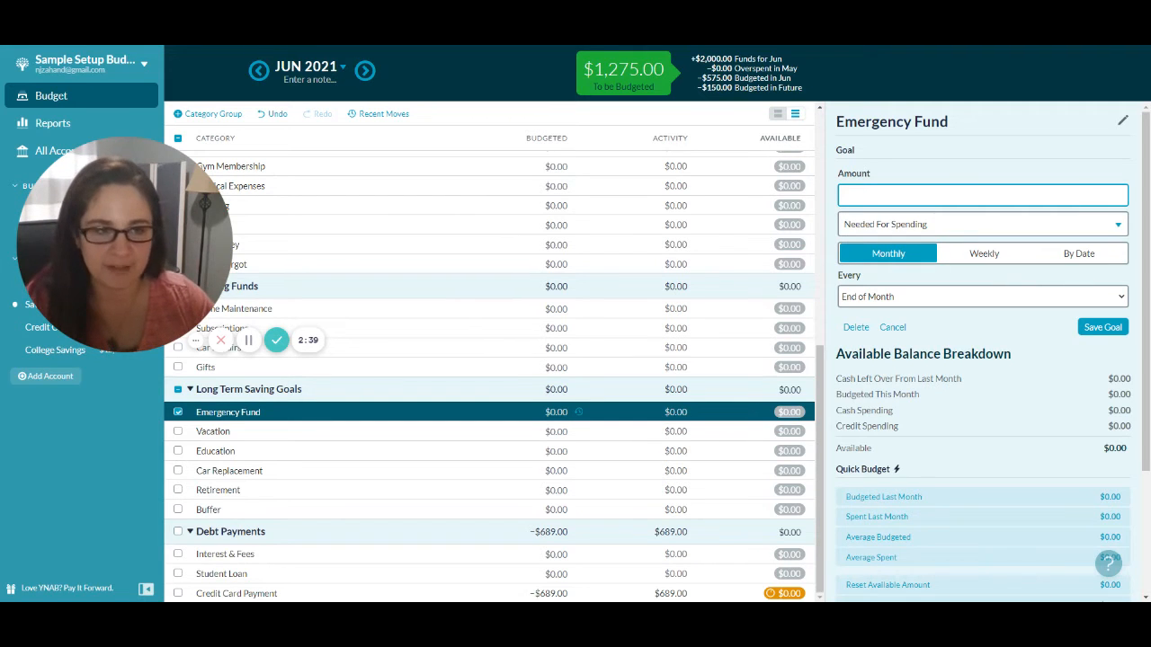
{"action": "type", "text": "50"}
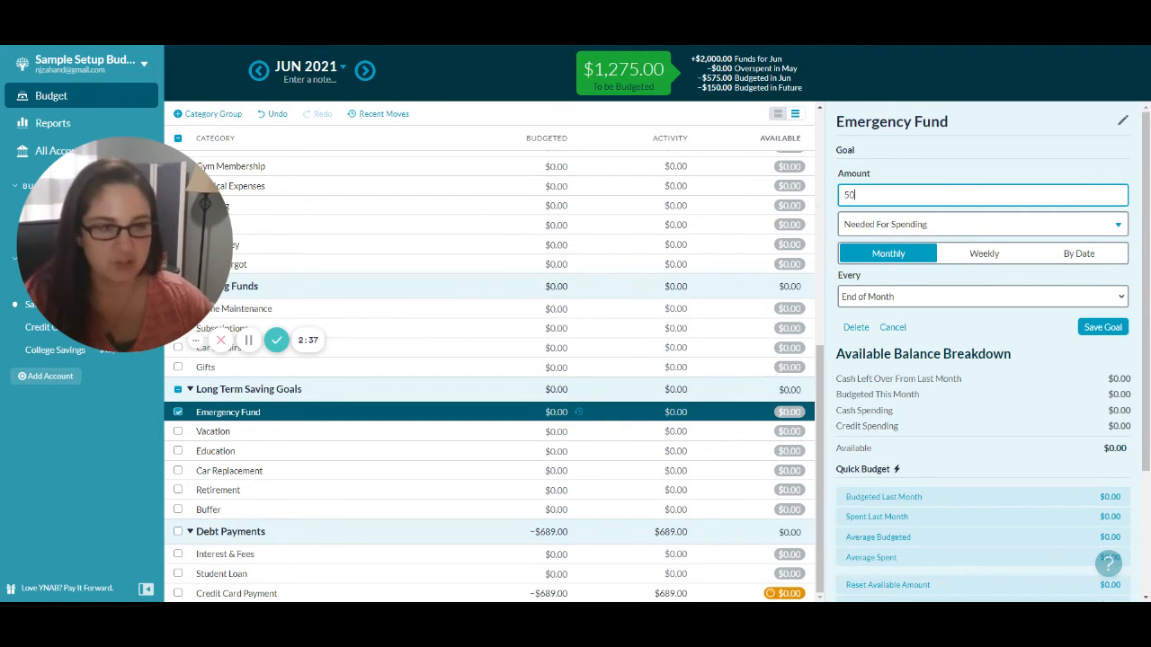
{"action": "type", "text": "00"}
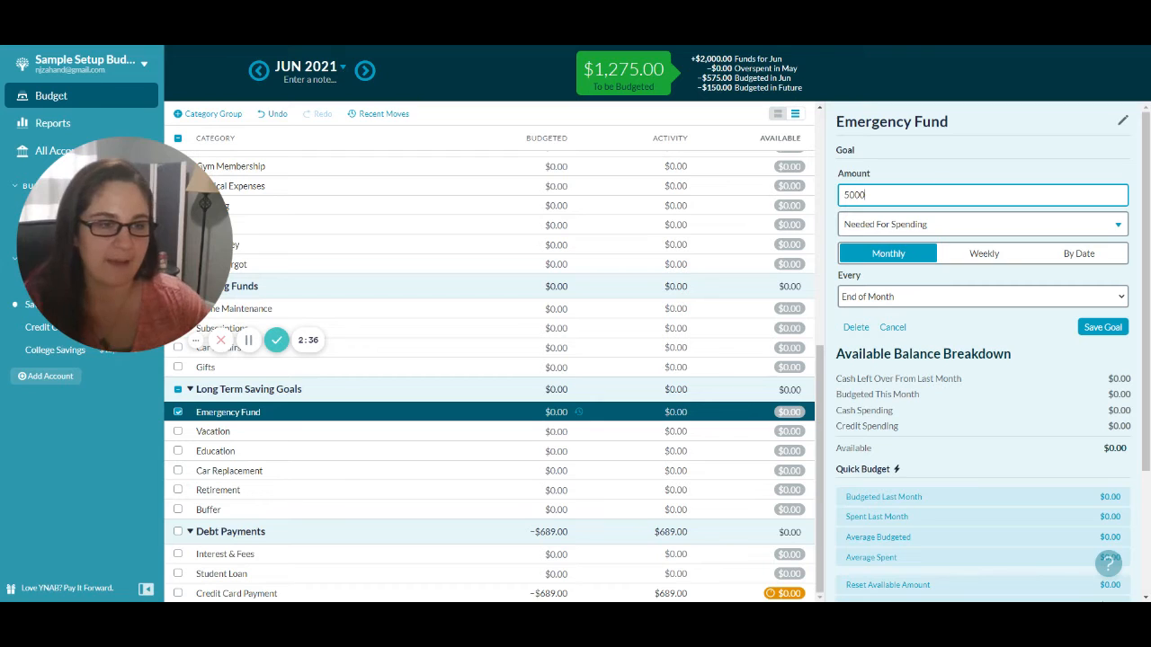
Step: Make the Emergency Fund goal a by-date goal due July 1, 2022, and save it
{"action": "left_click", "coordinate": [1080, 254]}
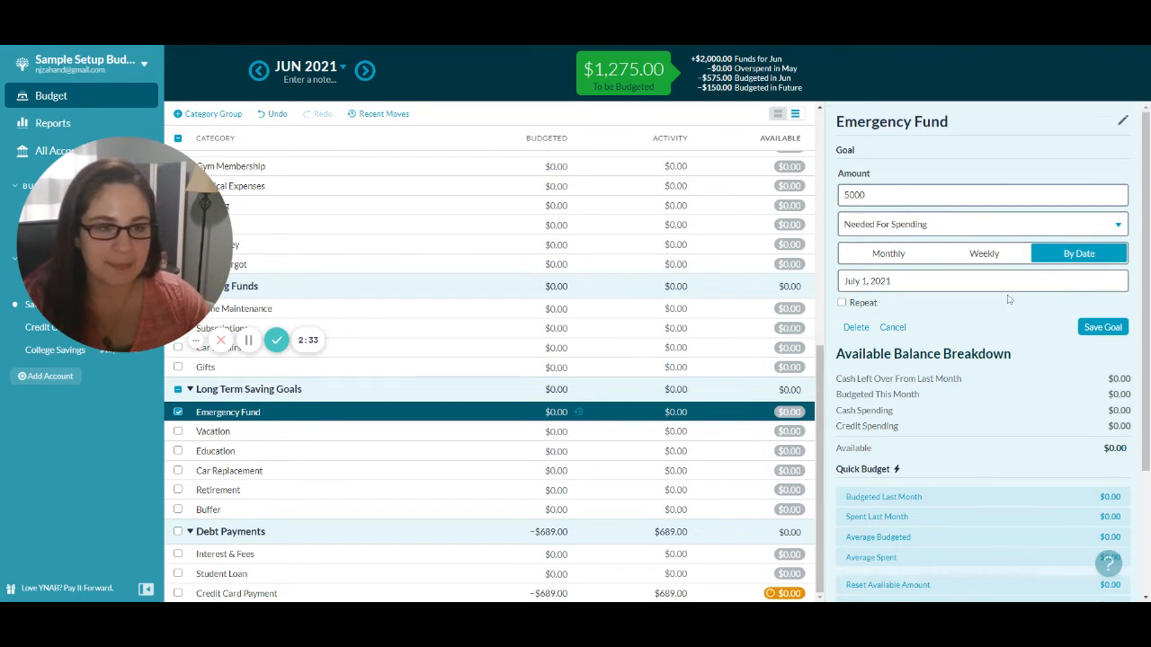
{"action": "left_click", "coordinate": [1088, 284]}
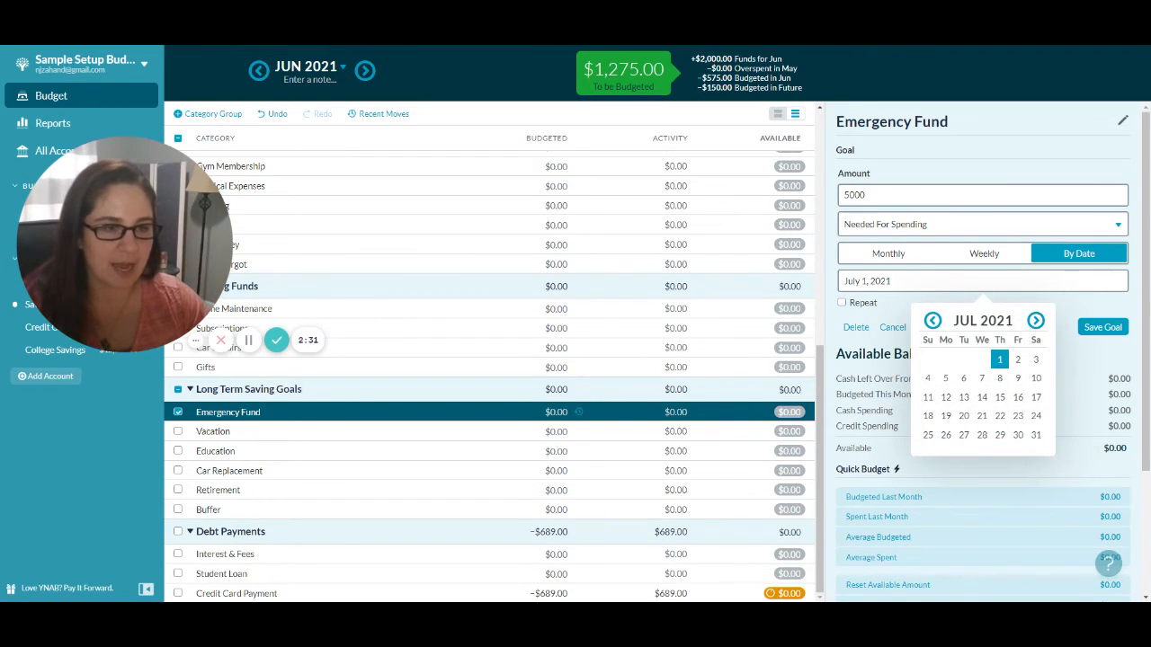
{"action": "left_click", "coordinate": [907, 286]}
{"action": "left_click", "coordinate": [908, 284]}
{"action": "left_click", "coordinate": [906, 284]}
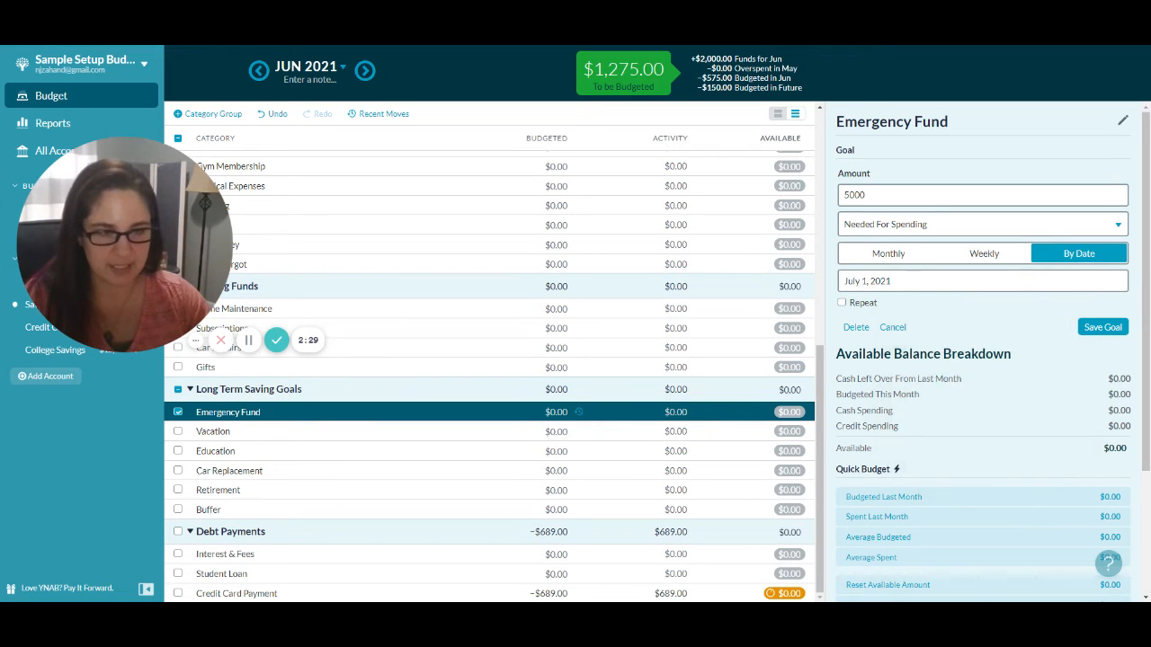
{"action": "left_click_drag", "start_coordinate": [902, 284], "coordinate": [892, 284]}
{"action": "left_click", "coordinate": [892, 285]}
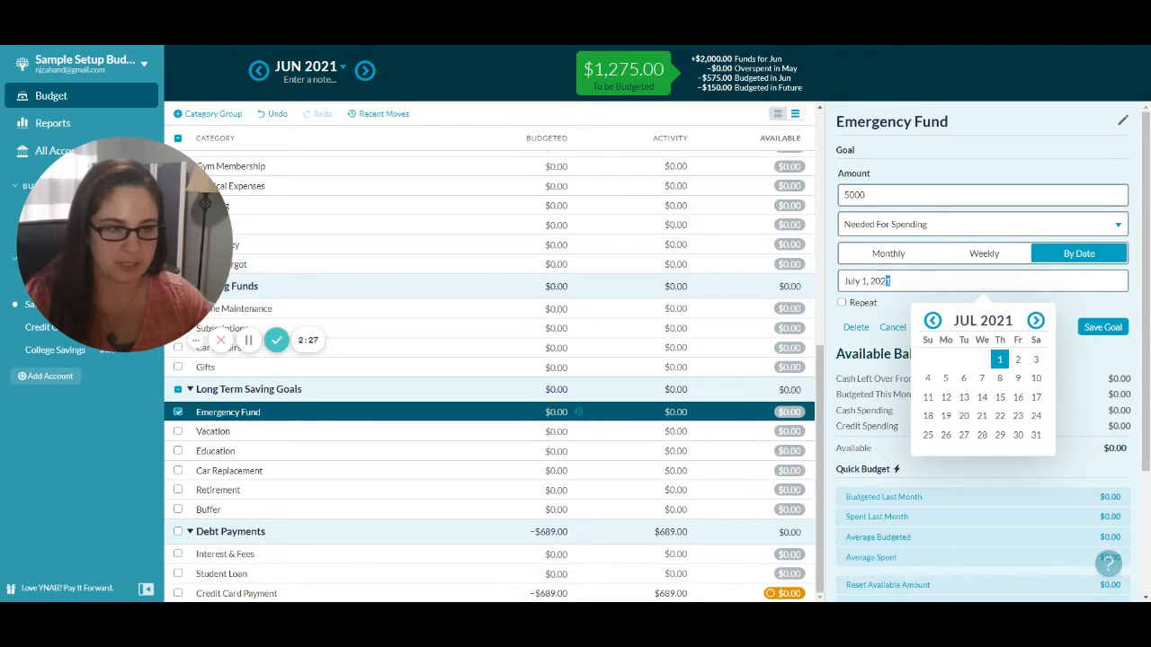
{"action": "double_click", "coordinate": [1035, 322]}
{"action": "triple_click", "coordinate": [1034, 322]}
{"action": "left_click", "coordinate": [1035, 322]}
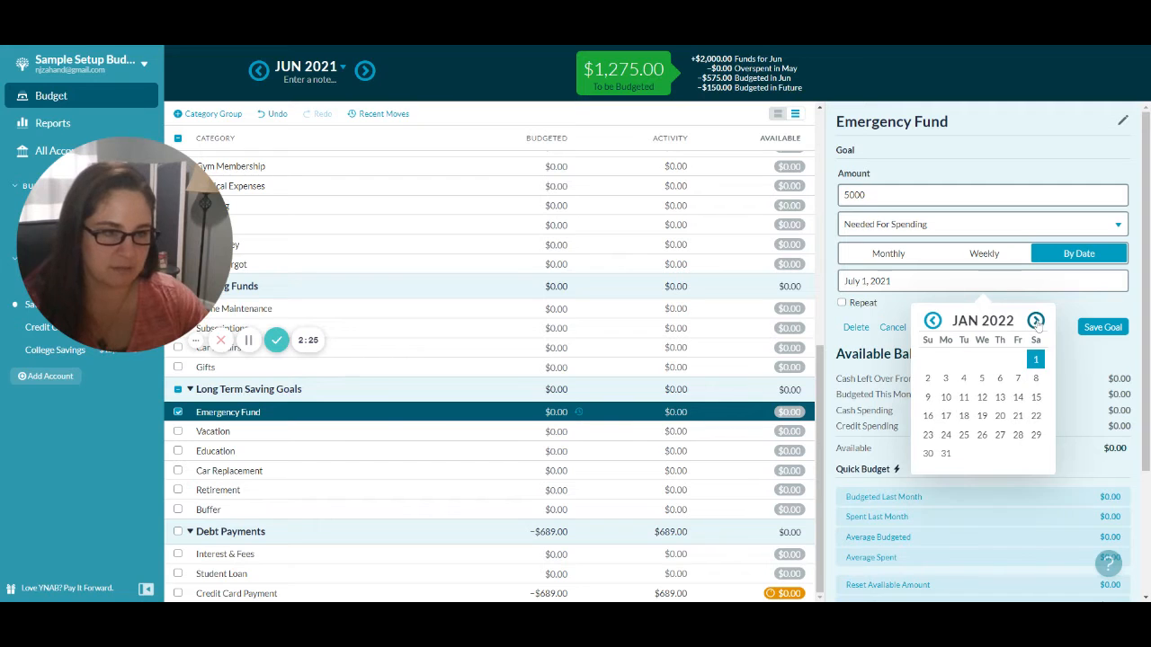
{"action": "double_click", "coordinate": [1036, 322]}
{"action": "double_click", "coordinate": [1035, 322]}
{"action": "left_click", "coordinate": [1036, 322]}
{"action": "left_click", "coordinate": [1035, 322]}
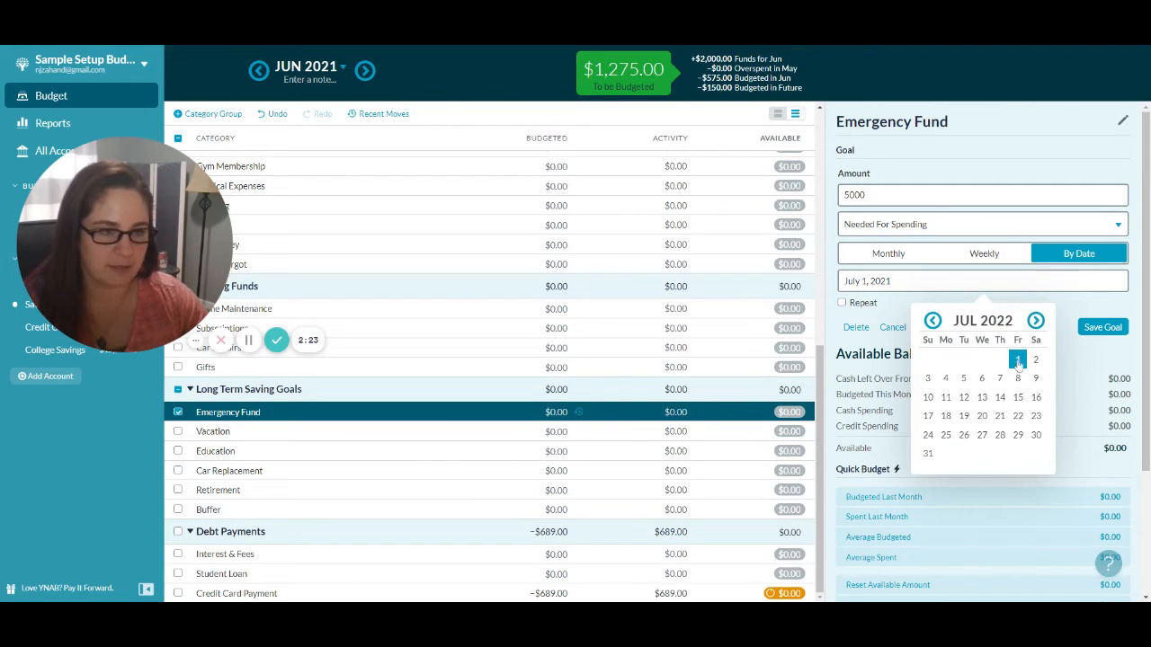
{"action": "left_click", "coordinate": [1021, 361]}
{"action": "left_click", "coordinate": [1102, 327]}
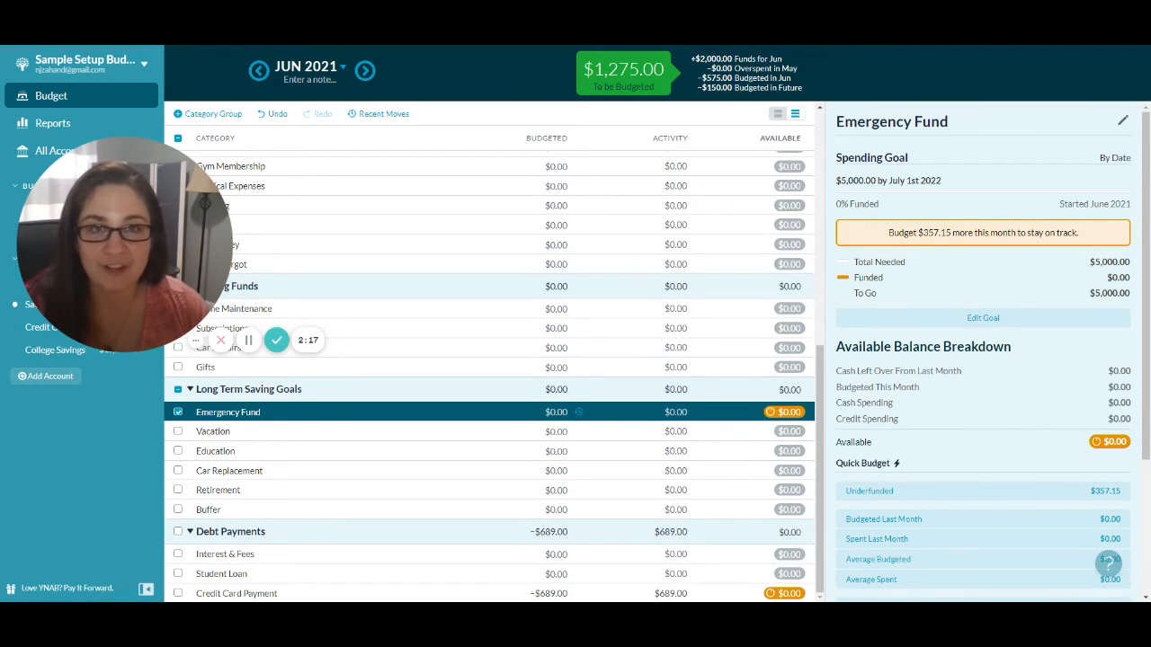
Step: Budget $250 for the Emergency Fund category in June 2021
{"action": "left_click", "coordinate": [566, 413]}
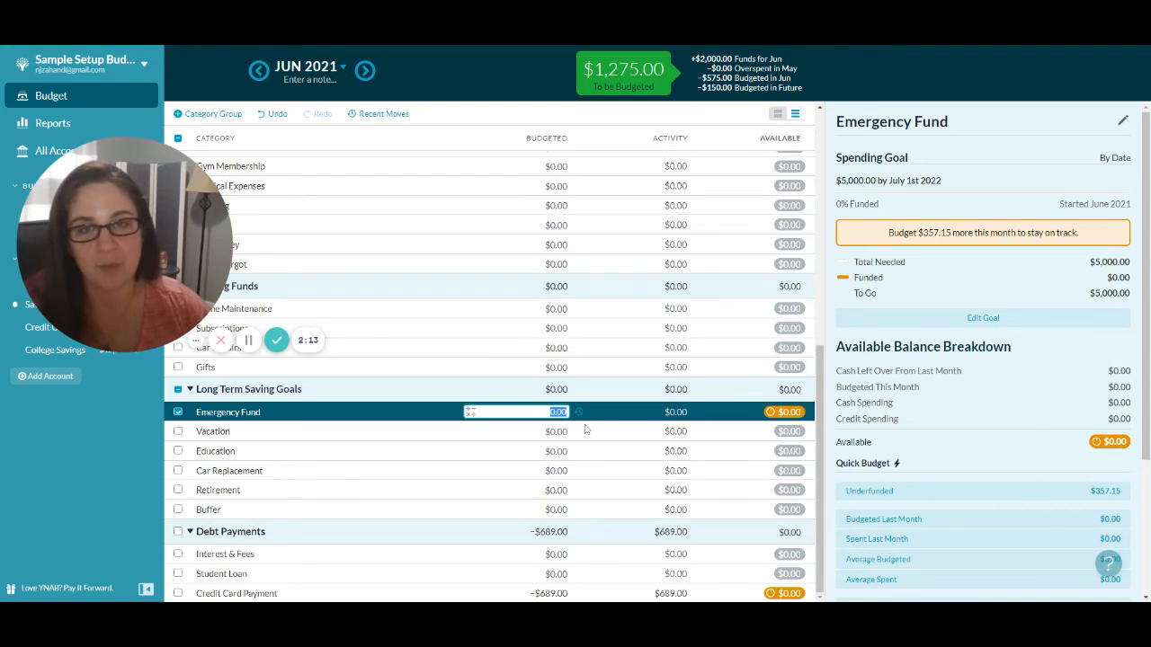
{"action": "type", "text": "250"}
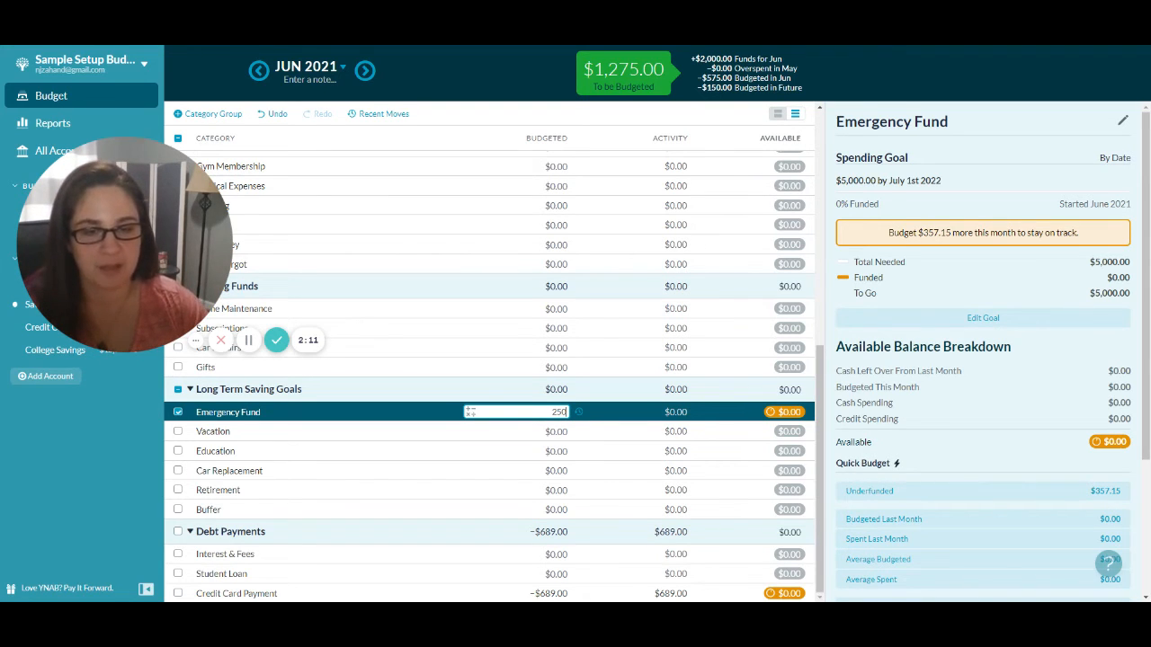
{"action": "key", "text": "Return"}
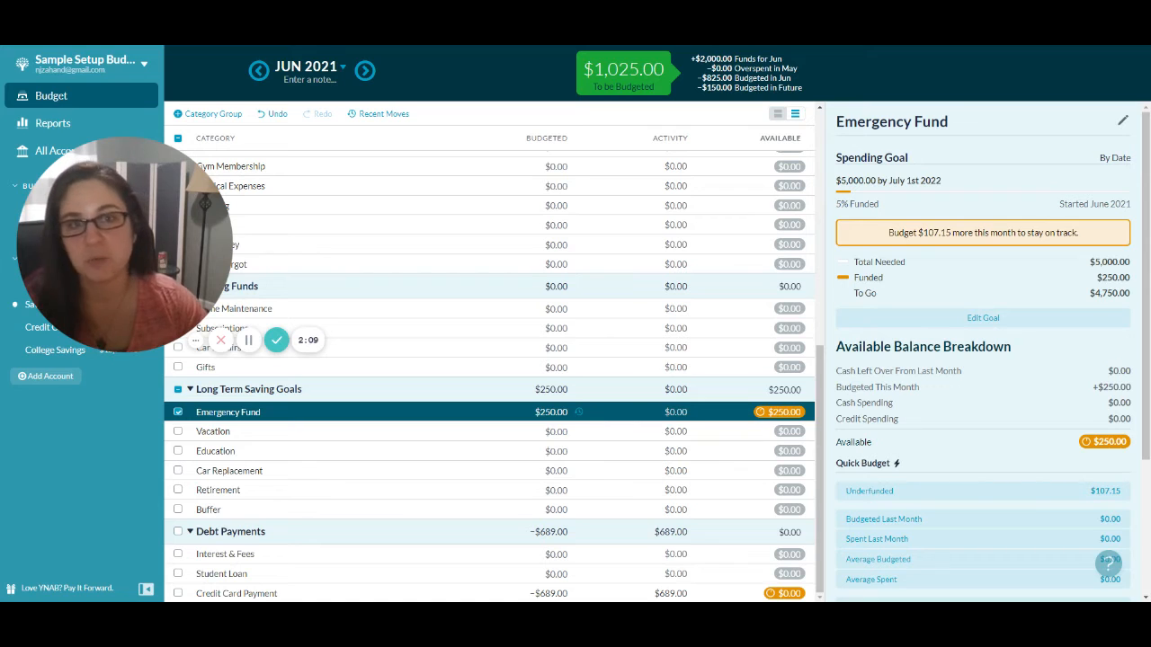
Step: Check how much the Emergency Fund goal requires in July 2021, then deselect the category
{"action": "left_click", "coordinate": [365, 71]}
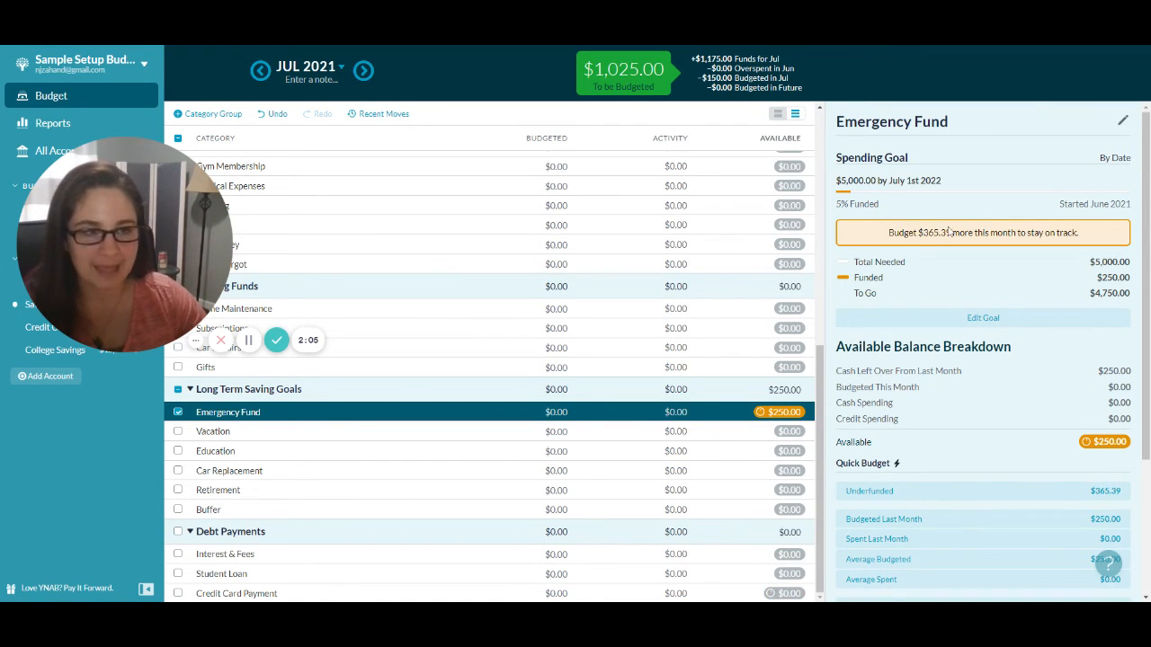
{"action": "left_click_drag", "start_coordinate": [922, 232], "coordinate": [946, 232]}
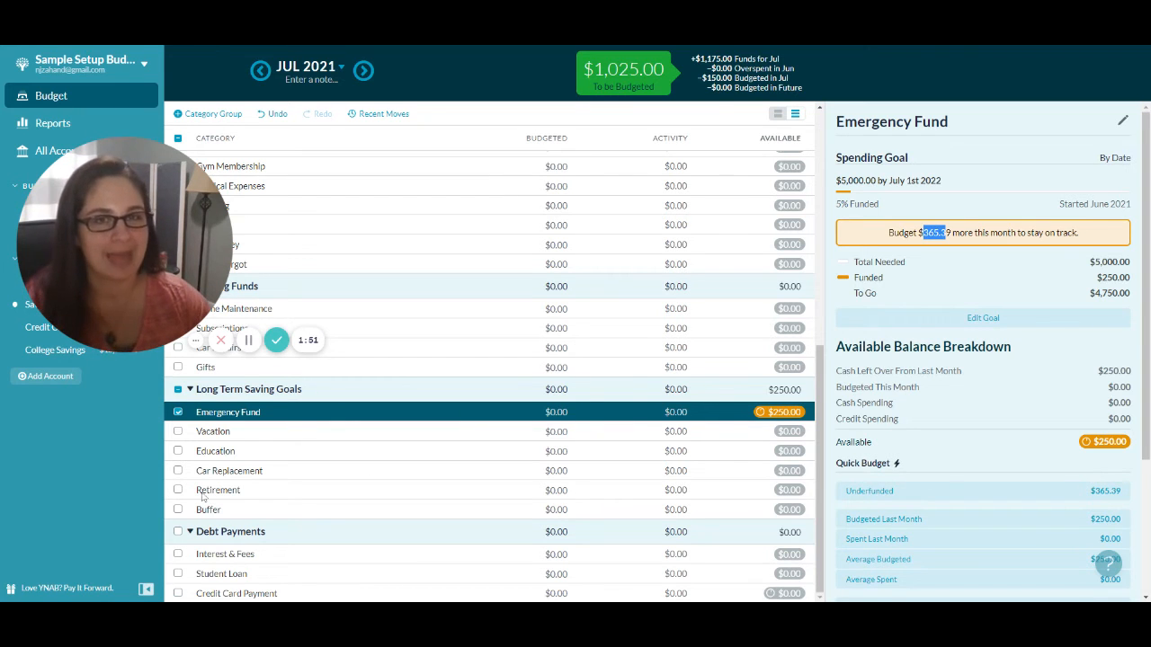
{"action": "left_click", "coordinate": [178, 412]}
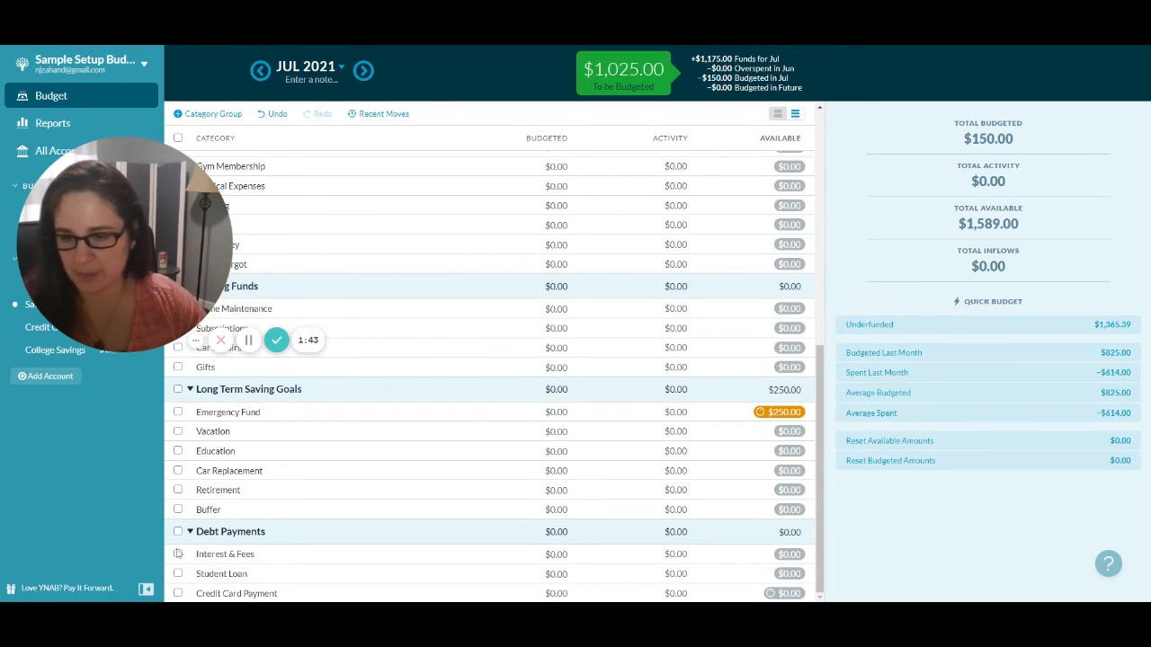
Step: Create and save a Monthly Savings Builder goal of $200 for the Car Replacement category
{"action": "left_click", "coordinate": [178, 472]}
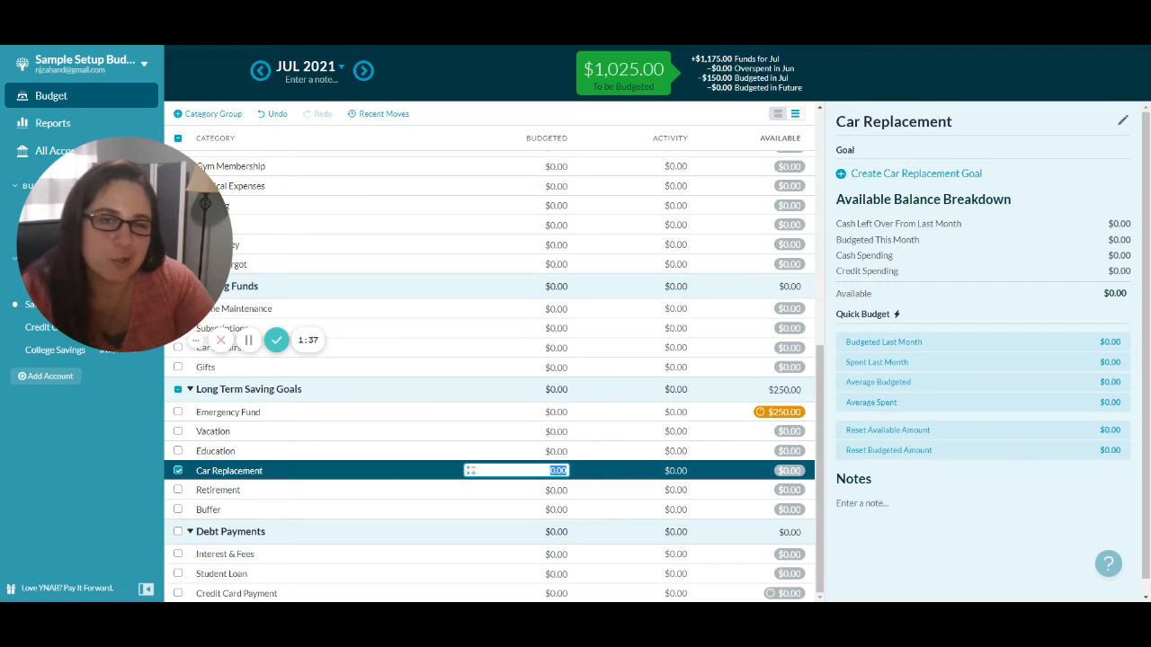
{"action": "left_click", "coordinate": [882, 176]}
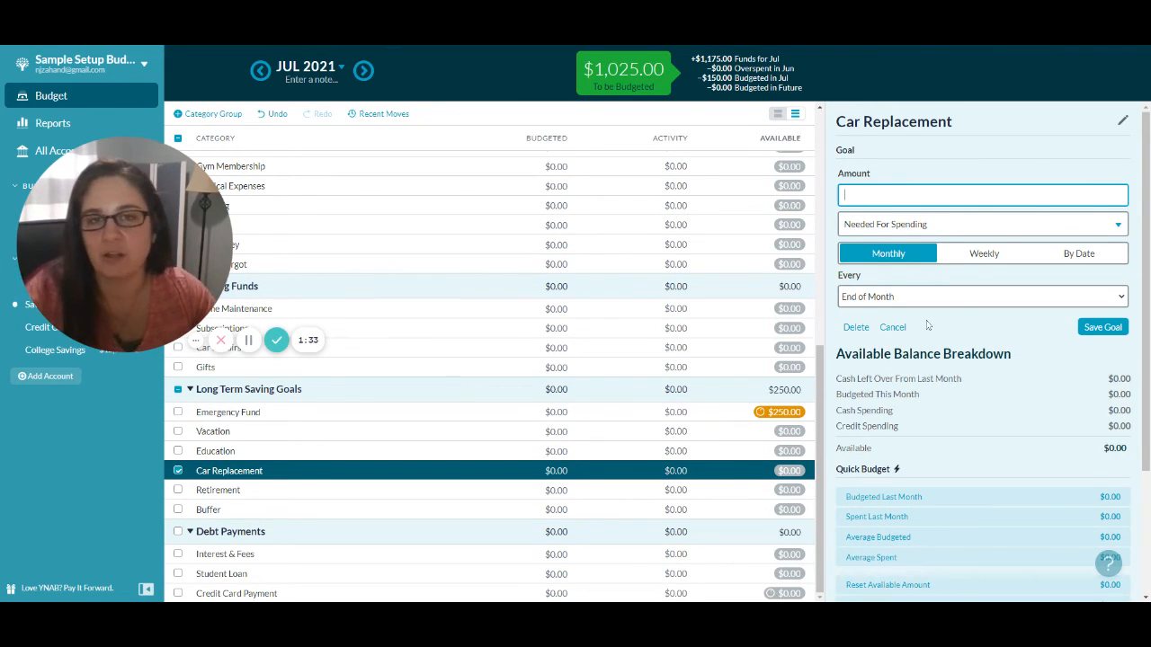
{"action": "left_click", "coordinate": [923, 231]}
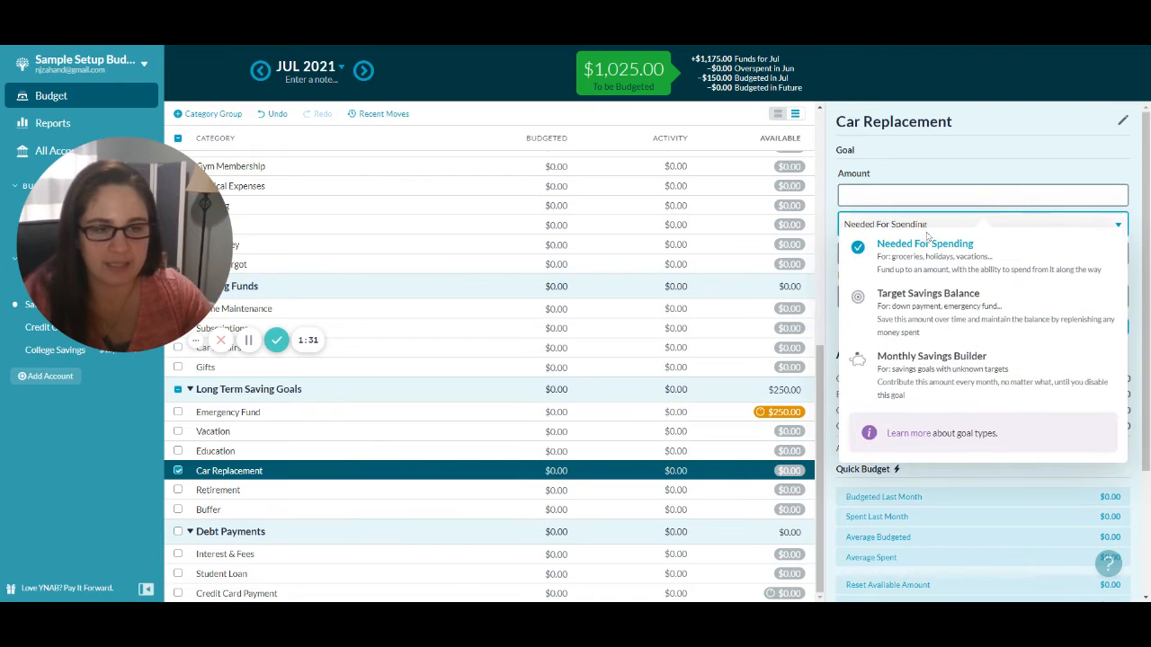
{"action": "left_click", "coordinate": [953, 370]}
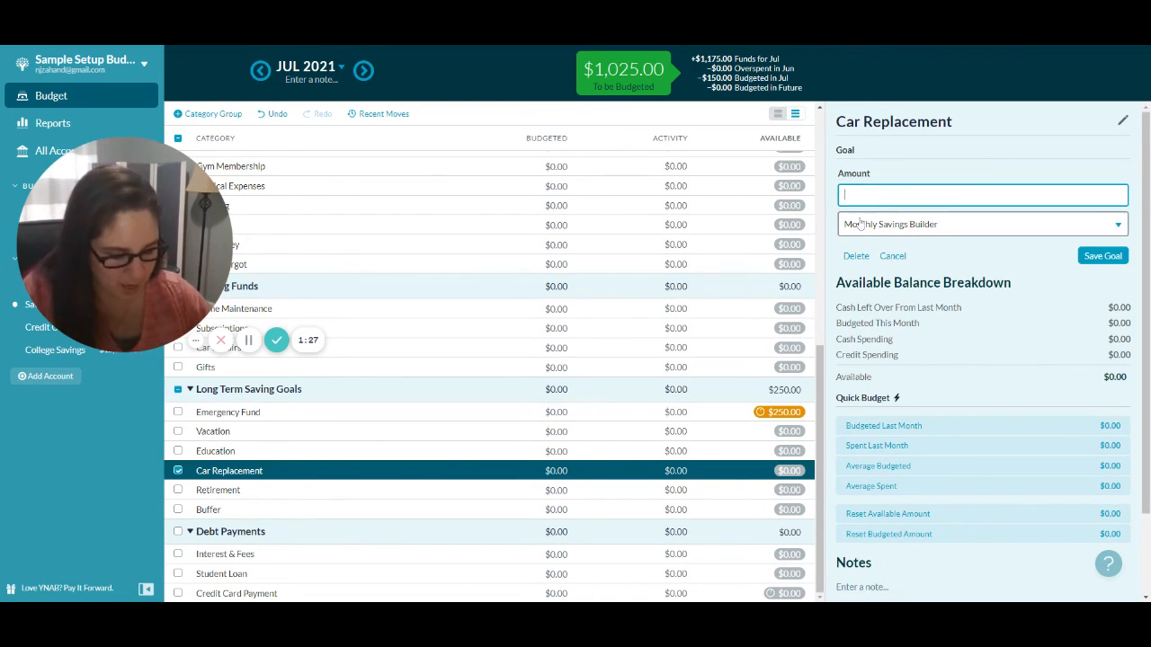
{"action": "type", "text": "200"}
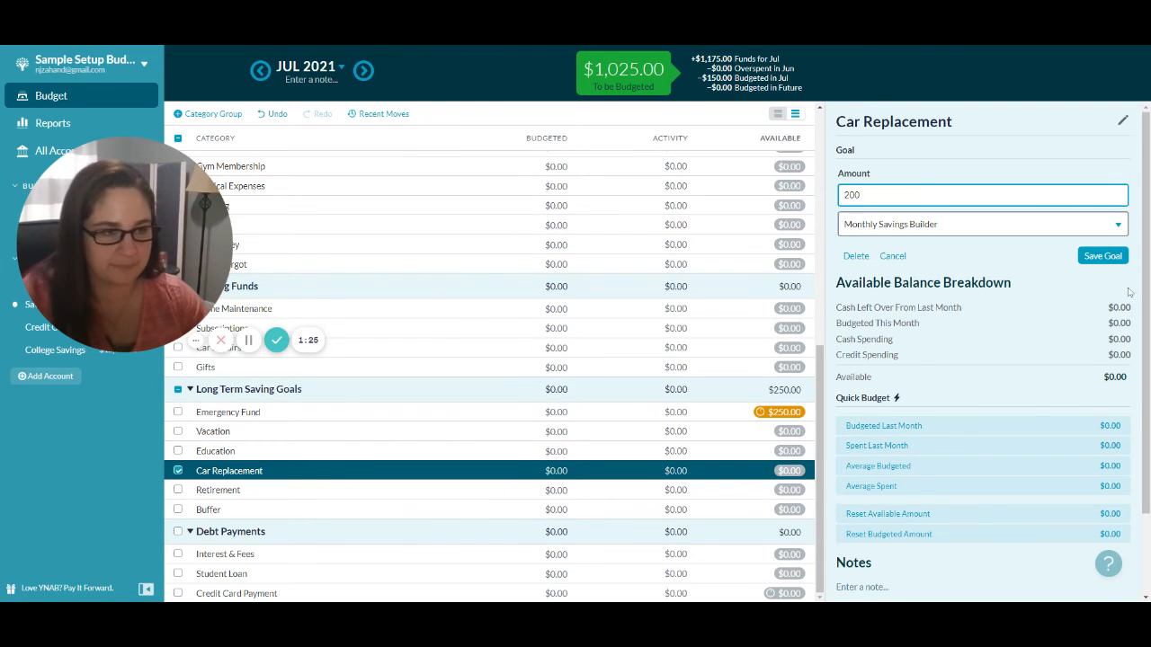
{"action": "left_click", "coordinate": [1021, 230]}
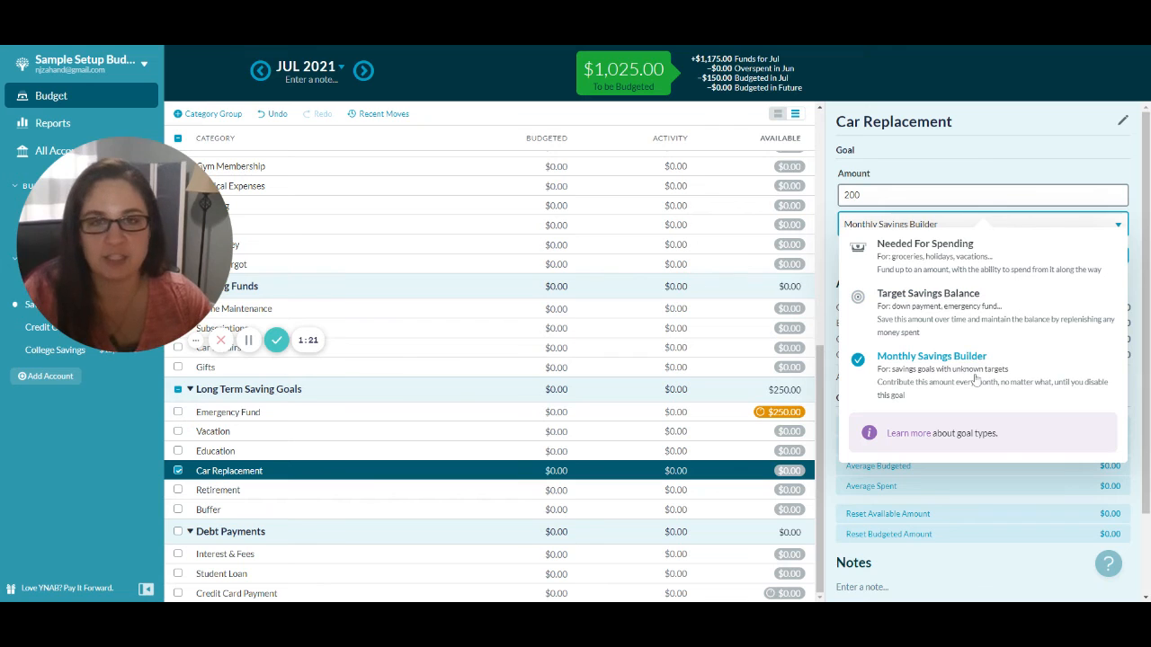
{"action": "left_click", "coordinate": [904, 181]}
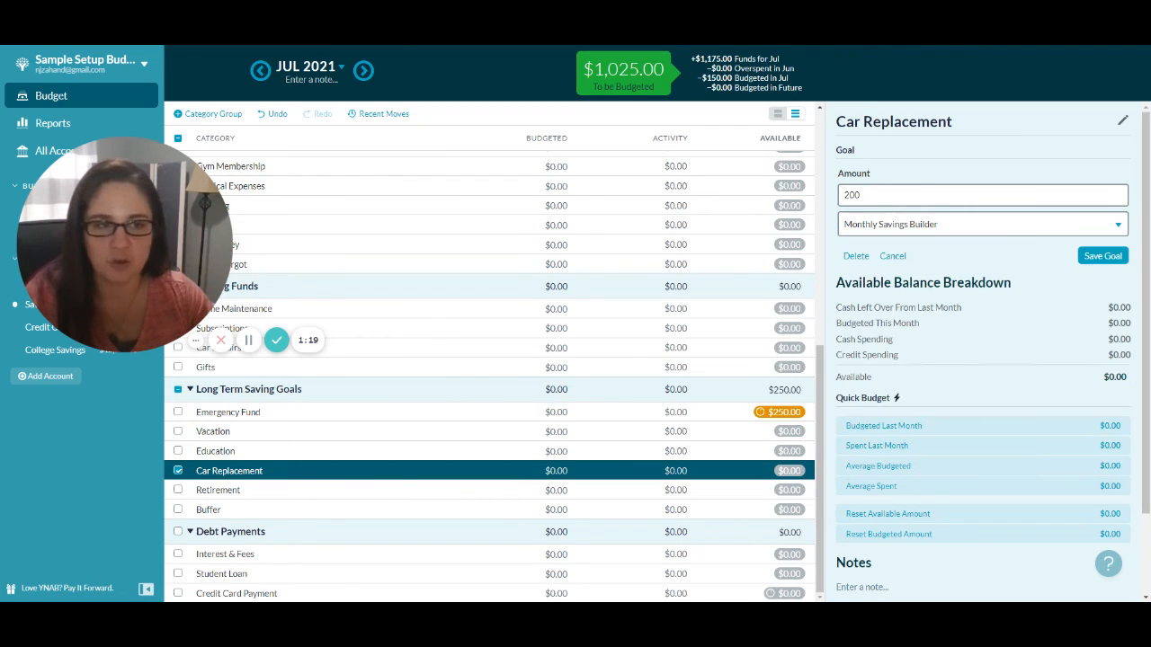
{"action": "left_click", "coordinate": [1099, 258]}
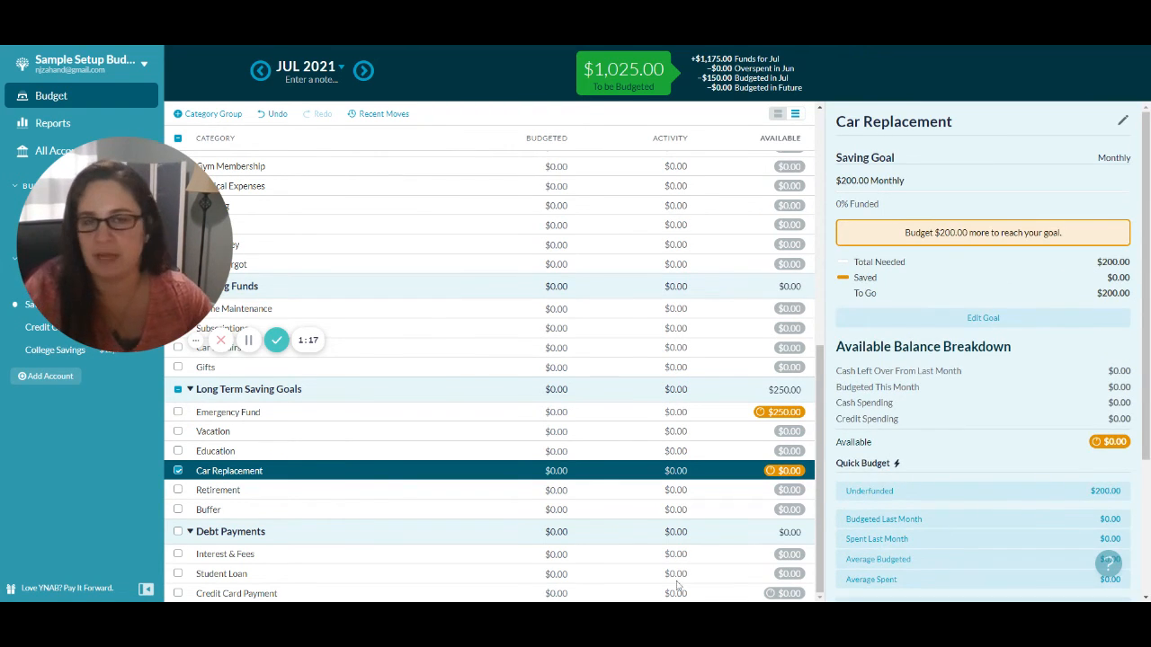
Step: Budget $200 for the Car Replacement category in July 2021
{"action": "left_click", "coordinate": [558, 470]}
{"action": "type", "text": "2"}
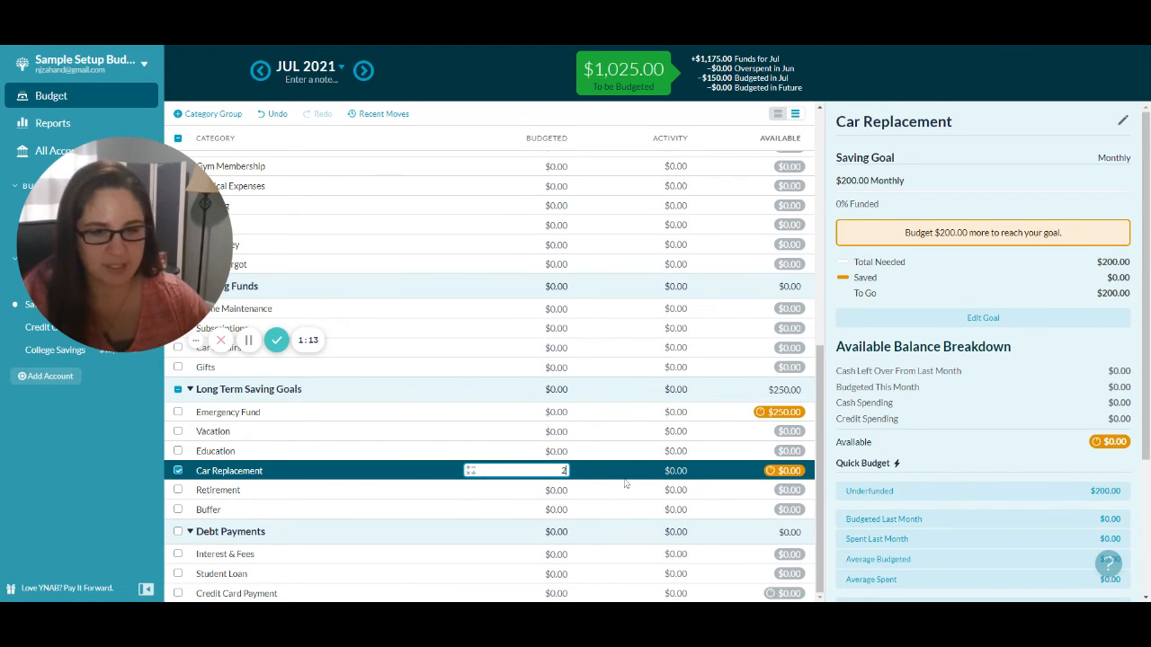
{"action": "type", "text": "00"}
{"action": "key", "text": "Return"}
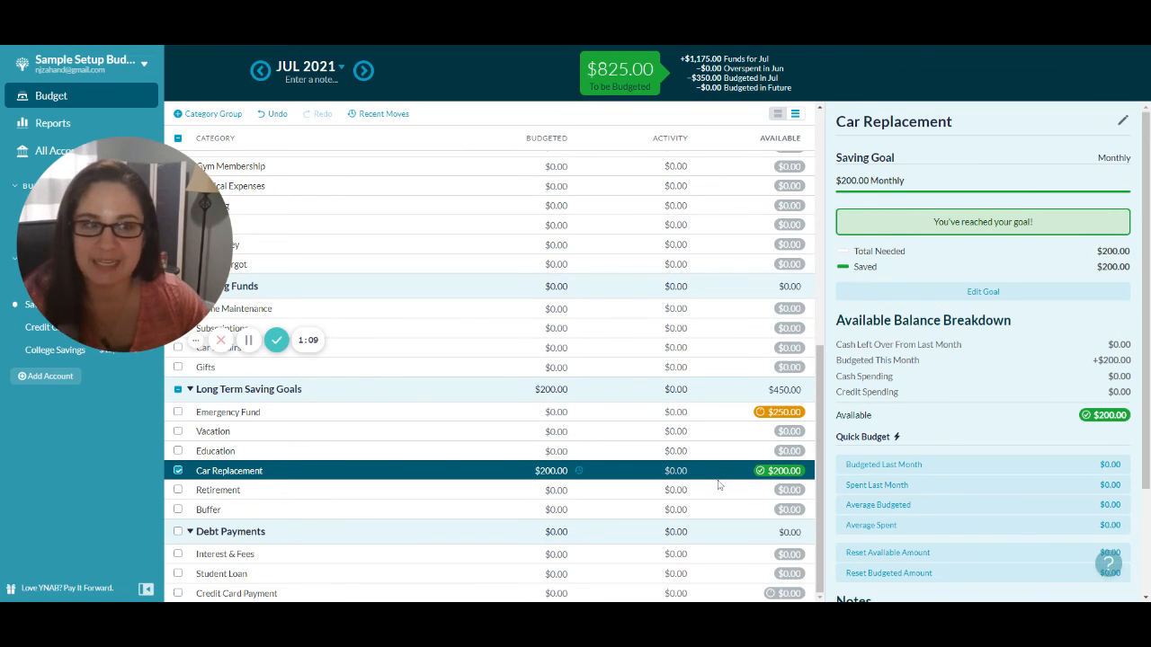
Step: Add $500 to the Rent/Mortgage category's budgeted amount in June 2021
{"action": "scroll", "coordinate": [683, 488], "scroll_direction": "up", "scroll_amount": 1}
{"action": "scroll", "coordinate": [701, 450], "scroll_direction": "up", "scroll_amount": 5}
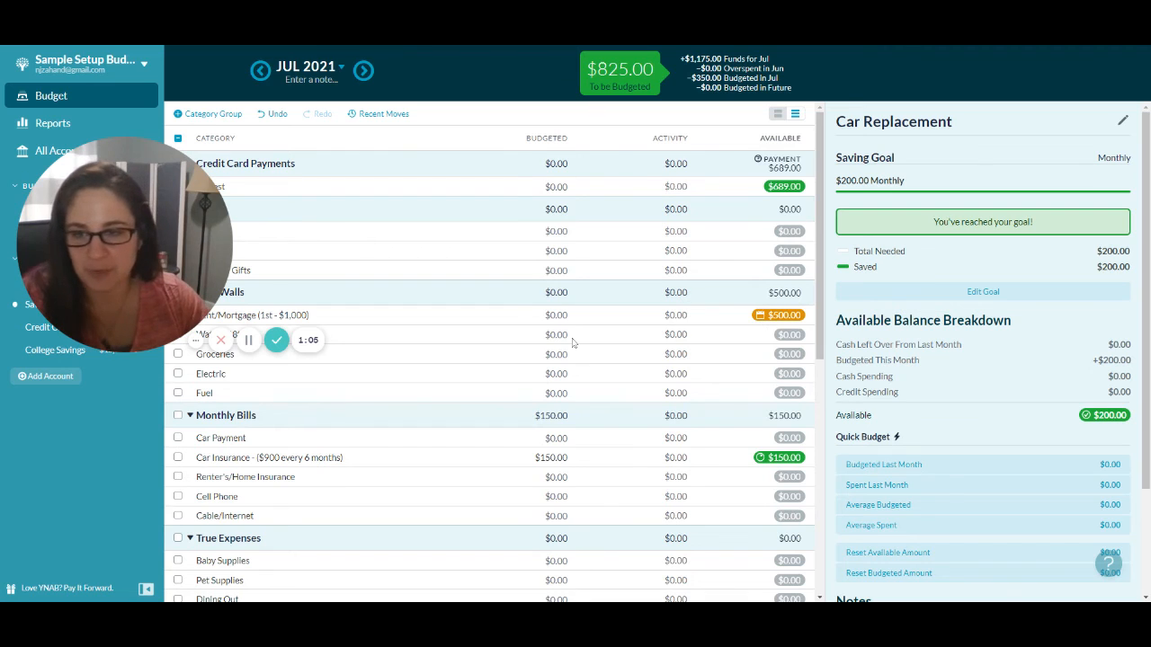
{"action": "left_click", "coordinate": [259, 70]}
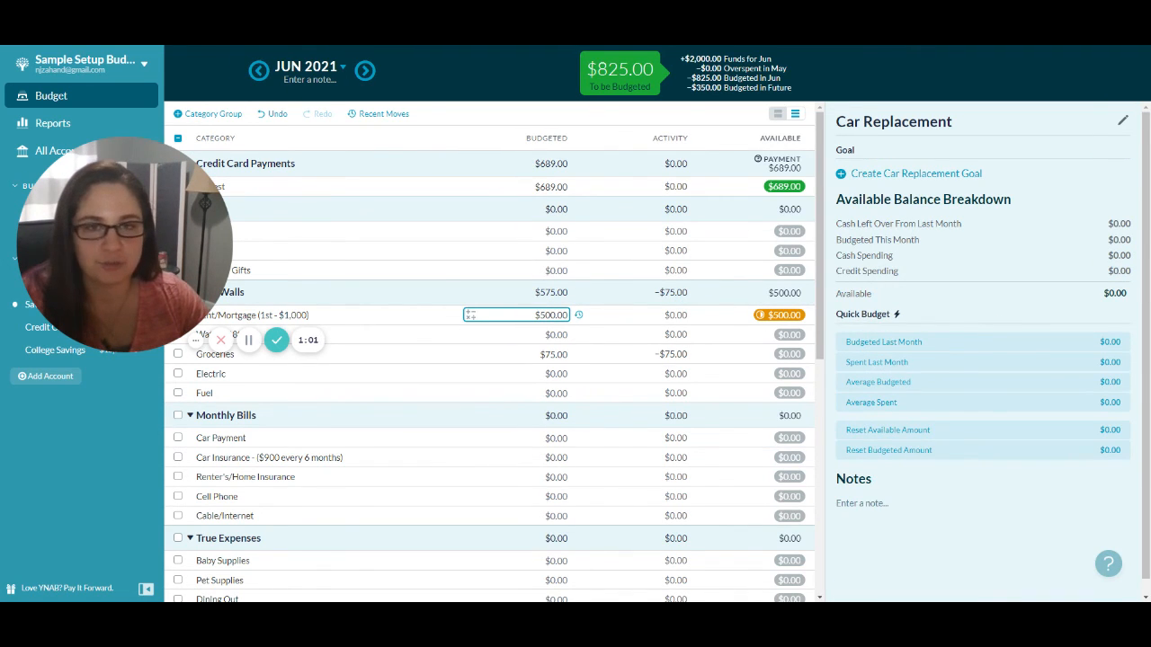
{"action": "left_click", "coordinate": [558, 316]}
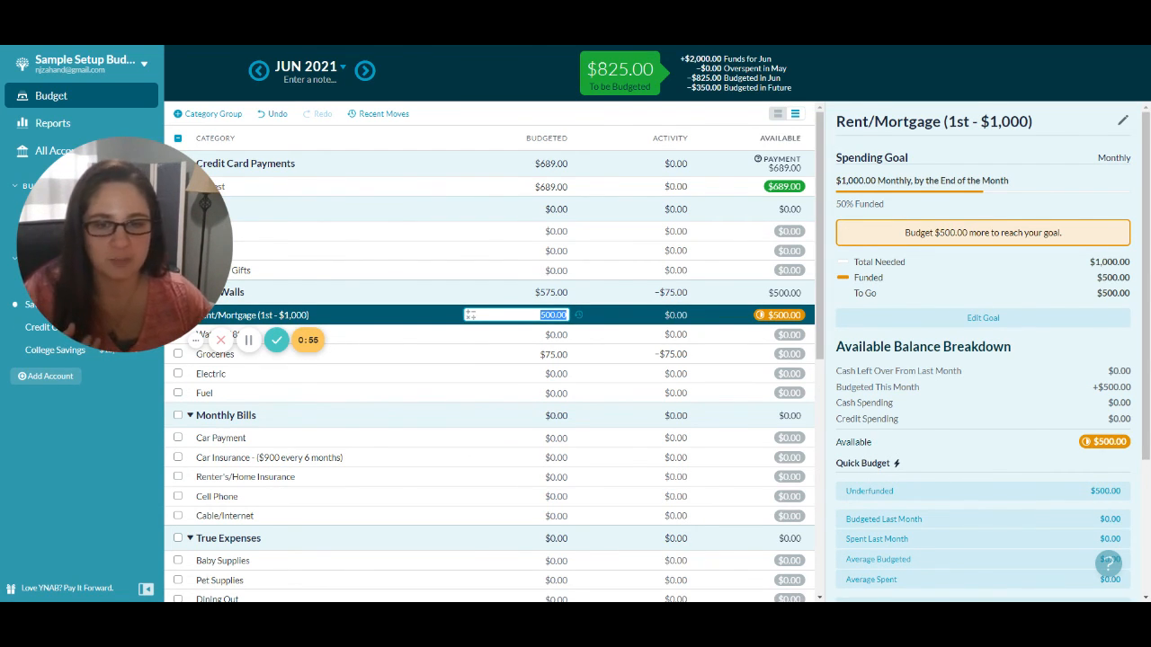
{"action": "type", "text": "+500"}
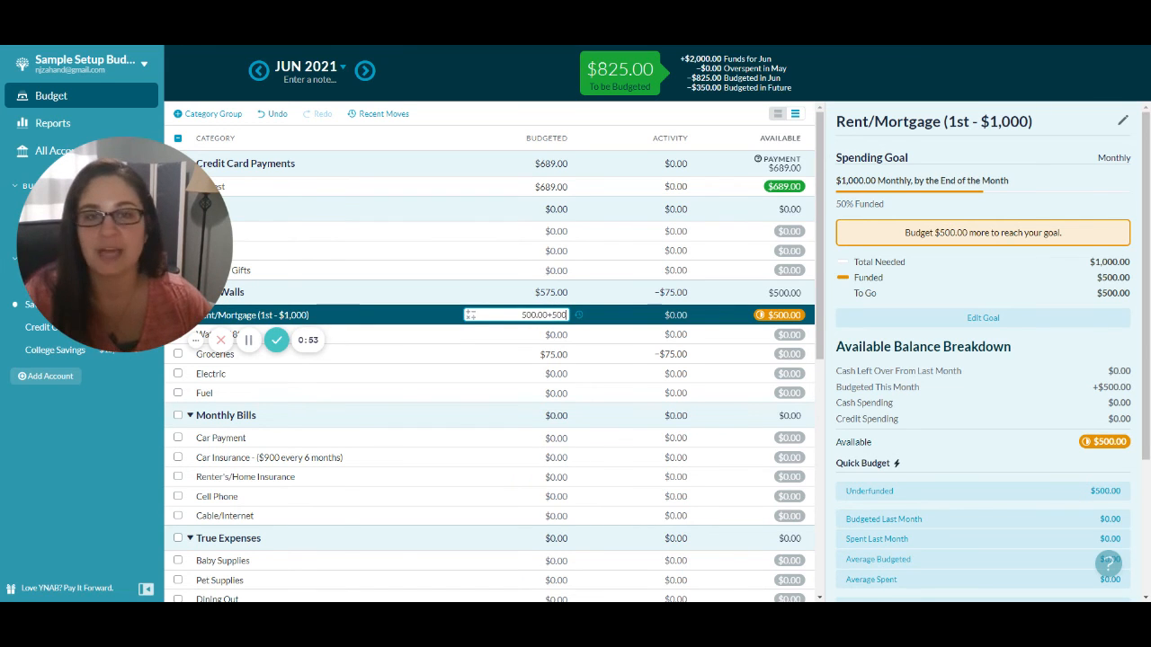
{"action": "key", "text": "Return"}
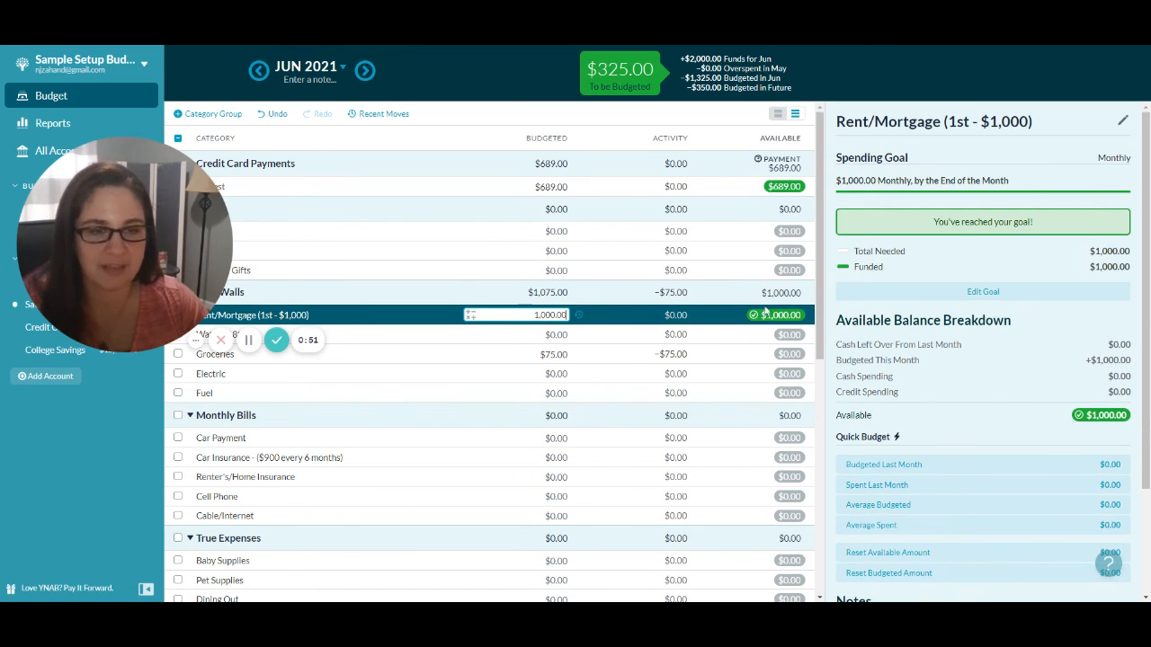
Step: Budget $325 for the Emergency Fund category in July 2021
{"action": "scroll", "coordinate": [683, 377], "scroll_direction": "down", "scroll_amount": 5}
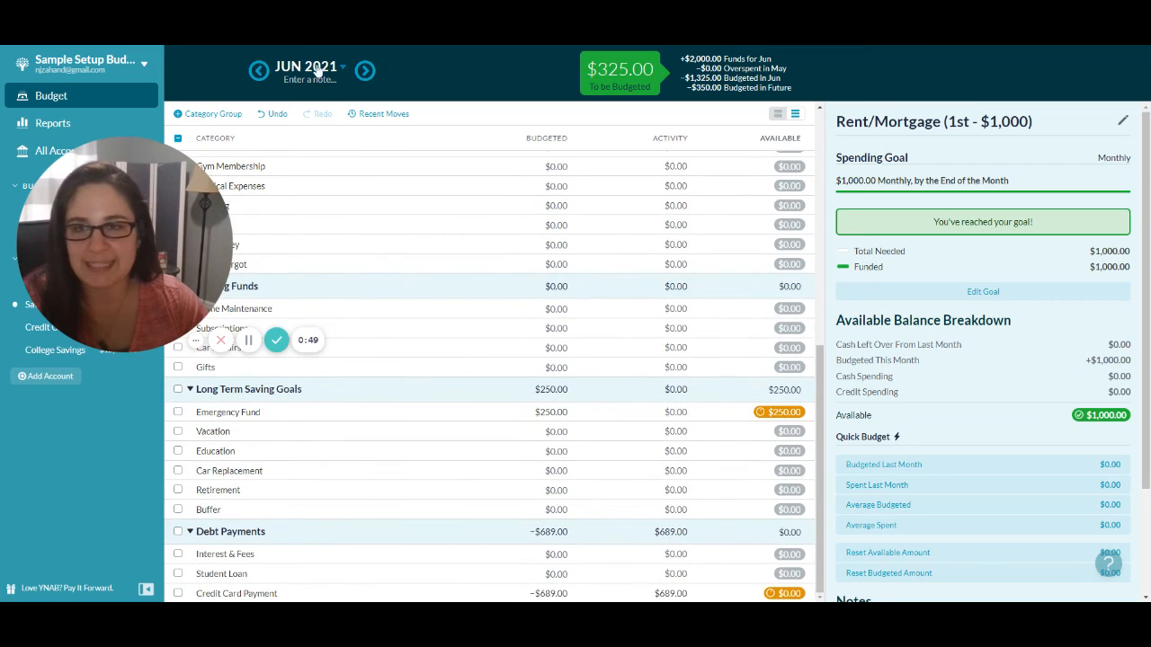
{"action": "left_click", "coordinate": [365, 72]}
{"action": "left_click", "coordinate": [539, 412]}
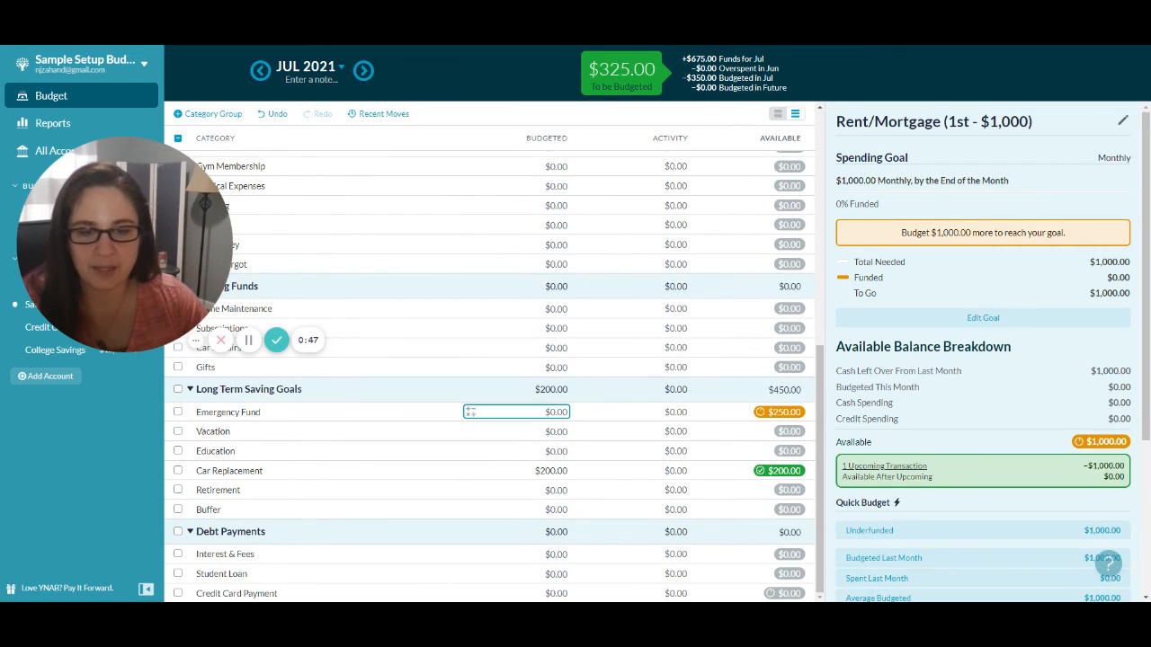
{"action": "type", "text": "325"}
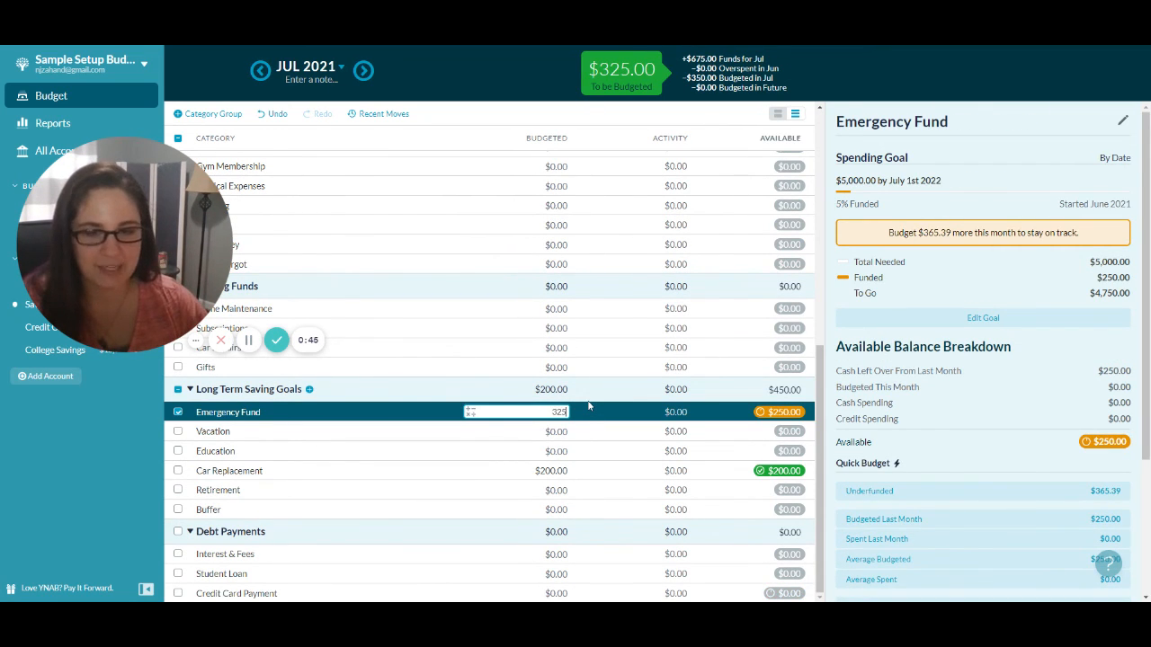
{"action": "key", "text": "Return"}
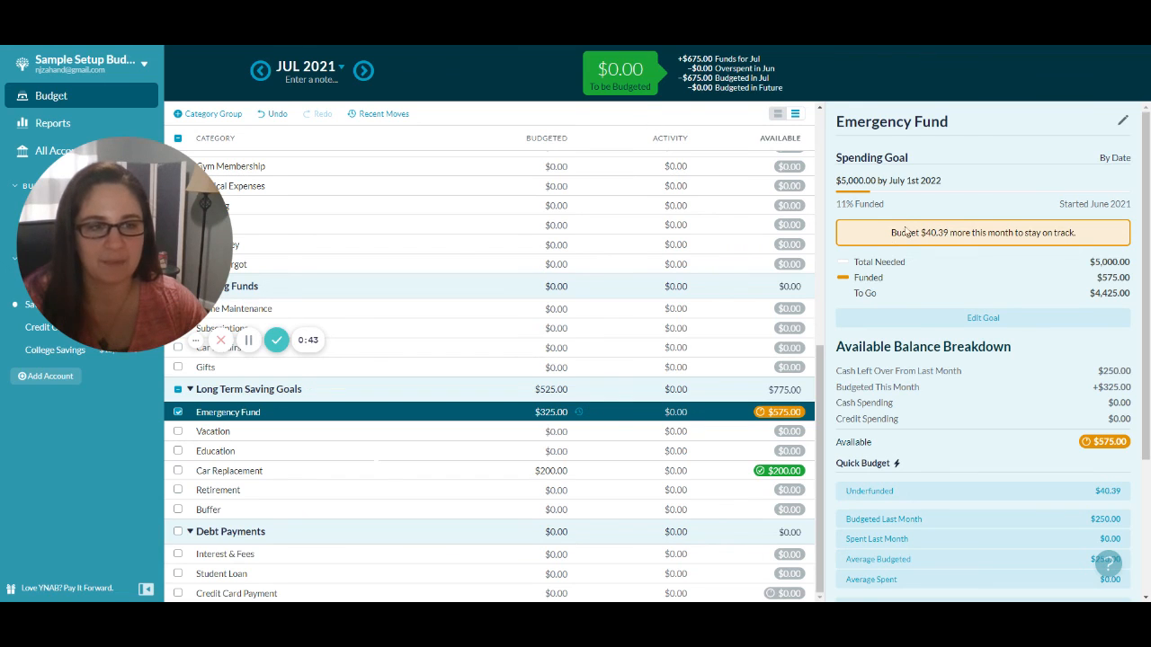